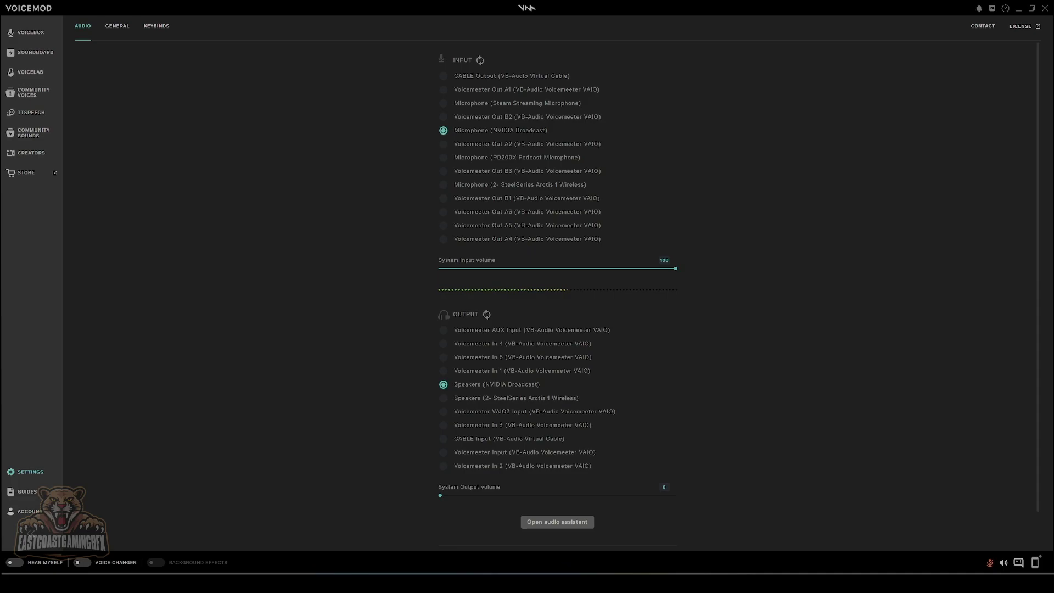
Open the Windows Sound dialog and examine the recording devices down to the Voicemeeter outputs
click(553, 583)
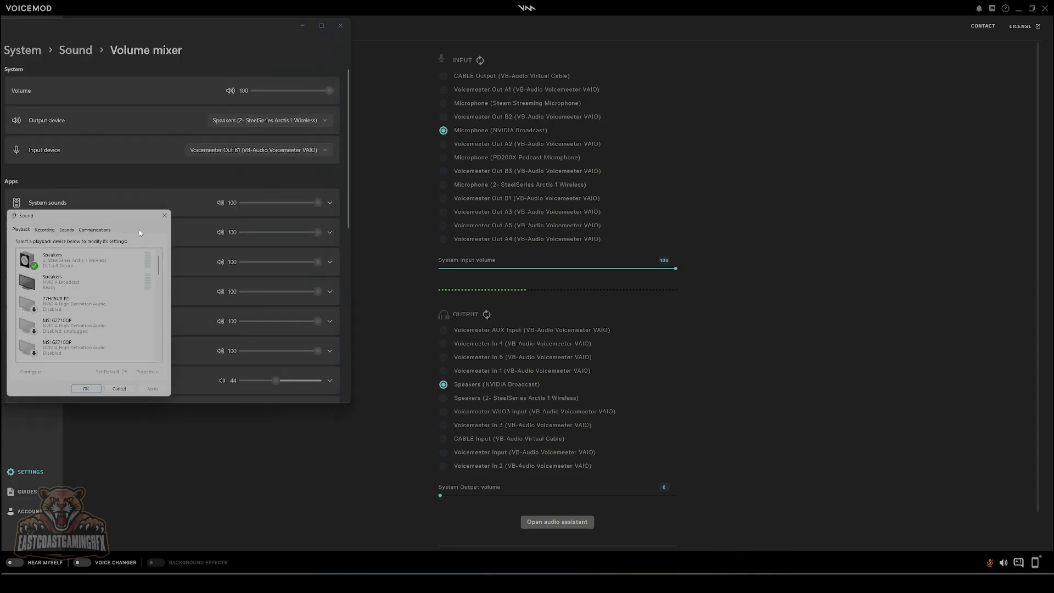
drag(122, 218, 579, 170)
drag(449, 203, 656, 159)
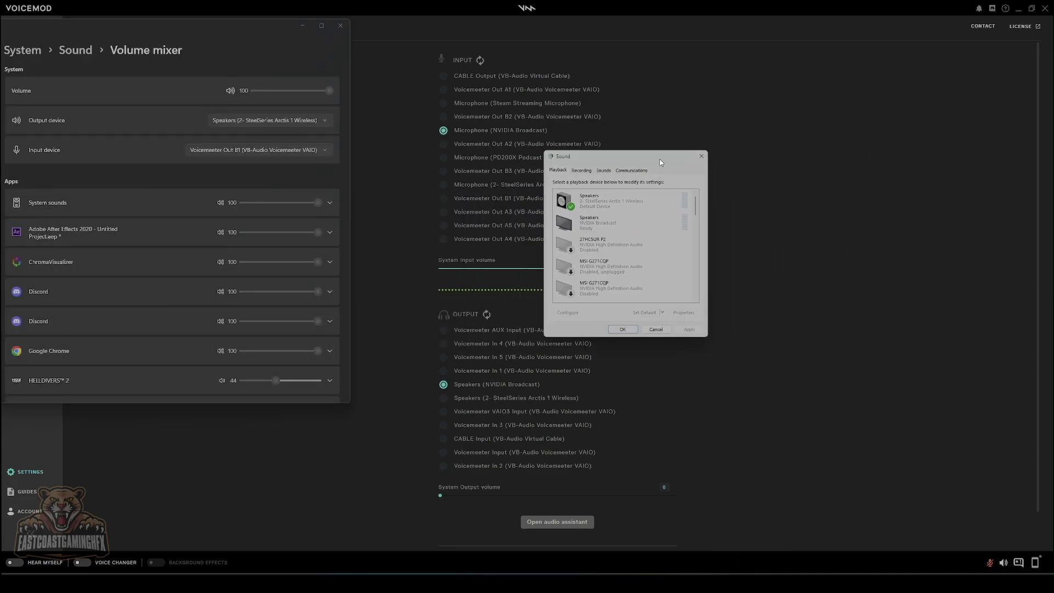
click(578, 170)
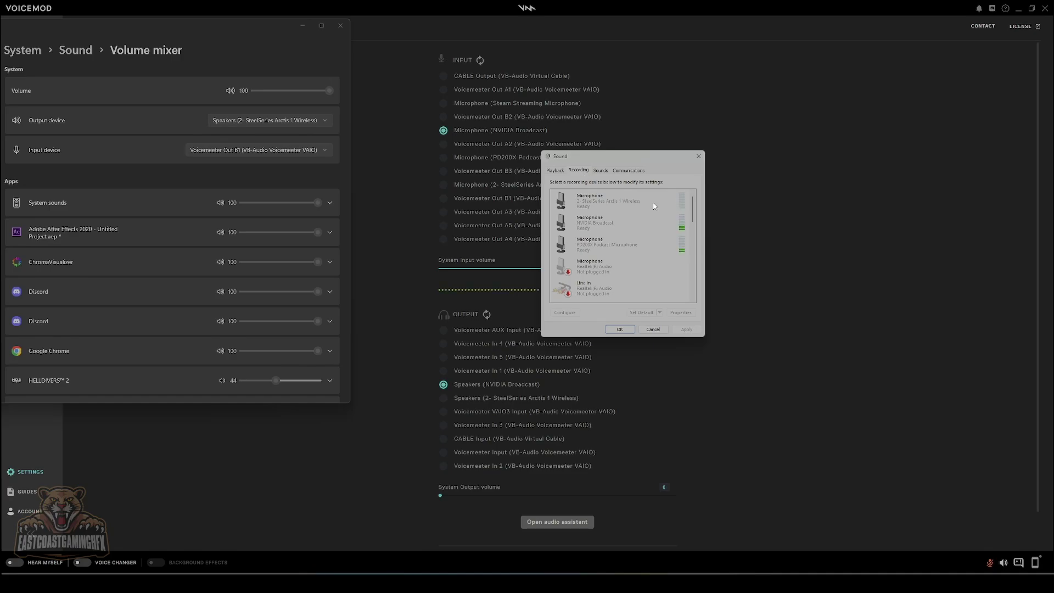
drag(690, 206, 699, 268)
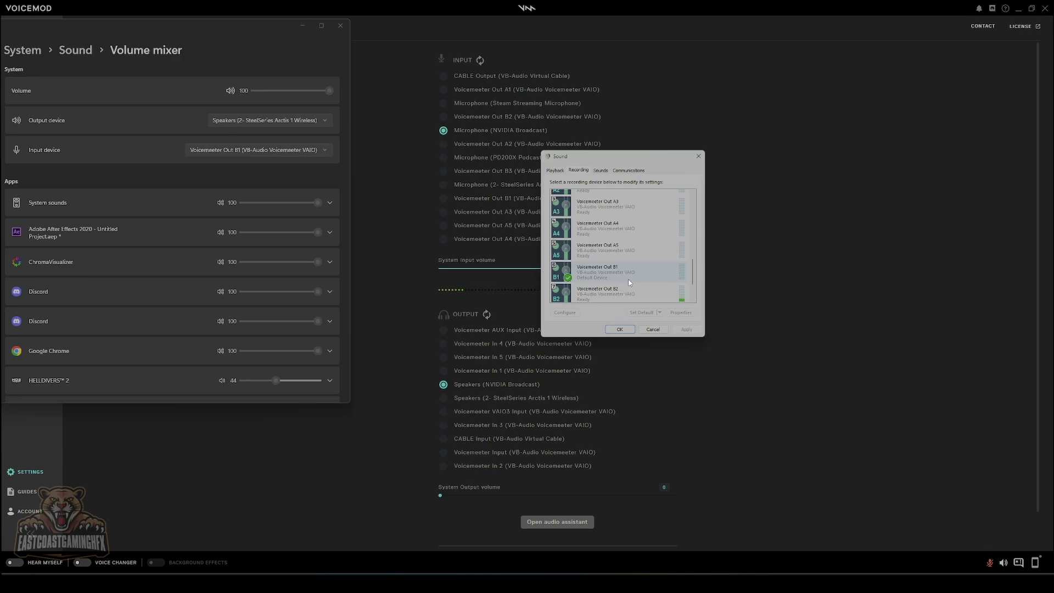
drag(625, 159, 0, 165)
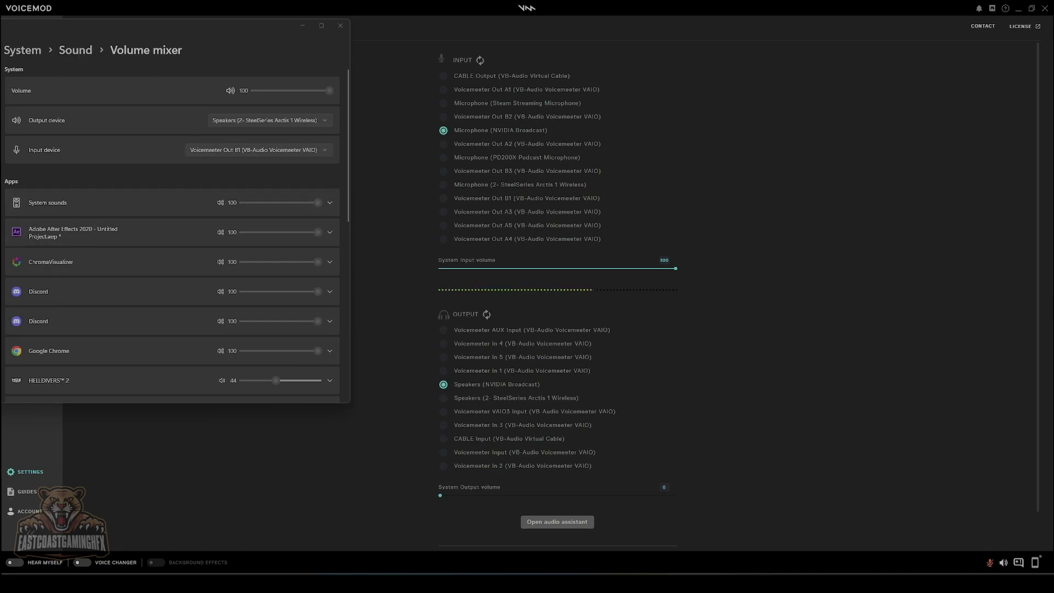
Minimize the volume mixer, switch to Voicemeeter Banana and bring the Macro Buttons window beneath the mixer
click(235, 35)
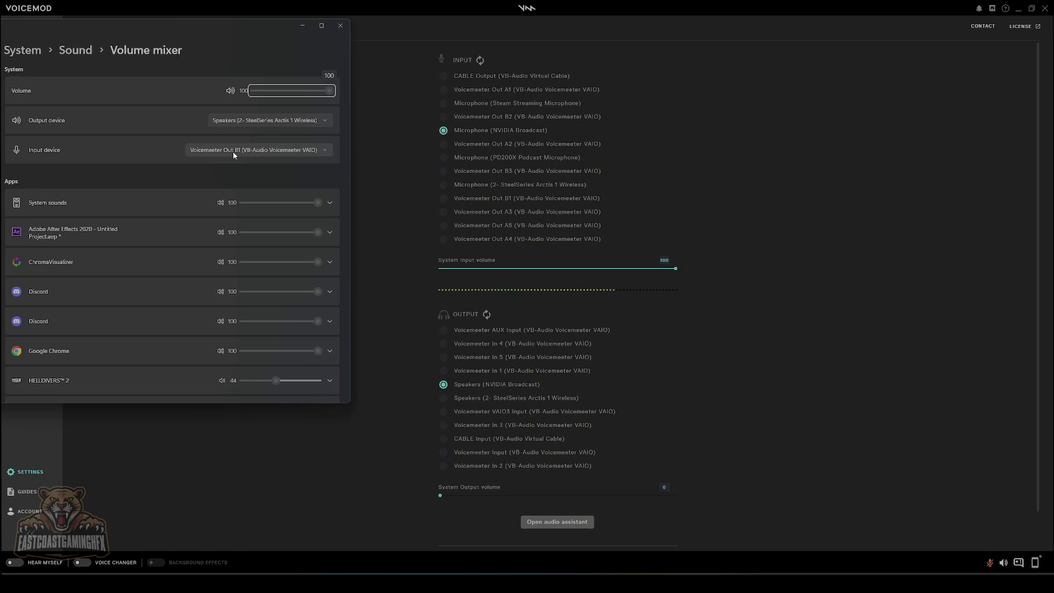
click(301, 26)
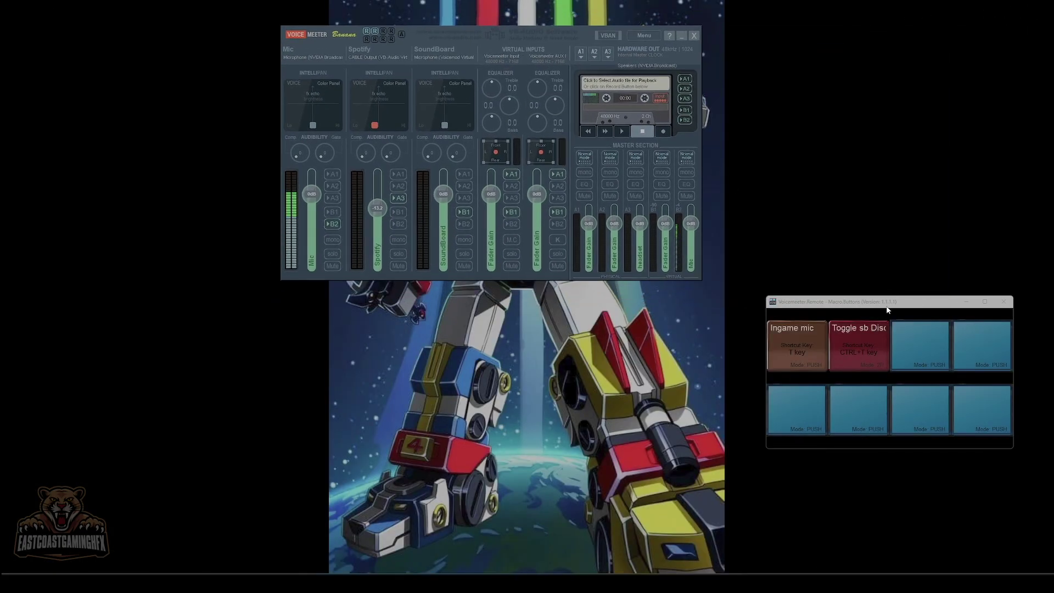
drag(889, 308, 661, 423)
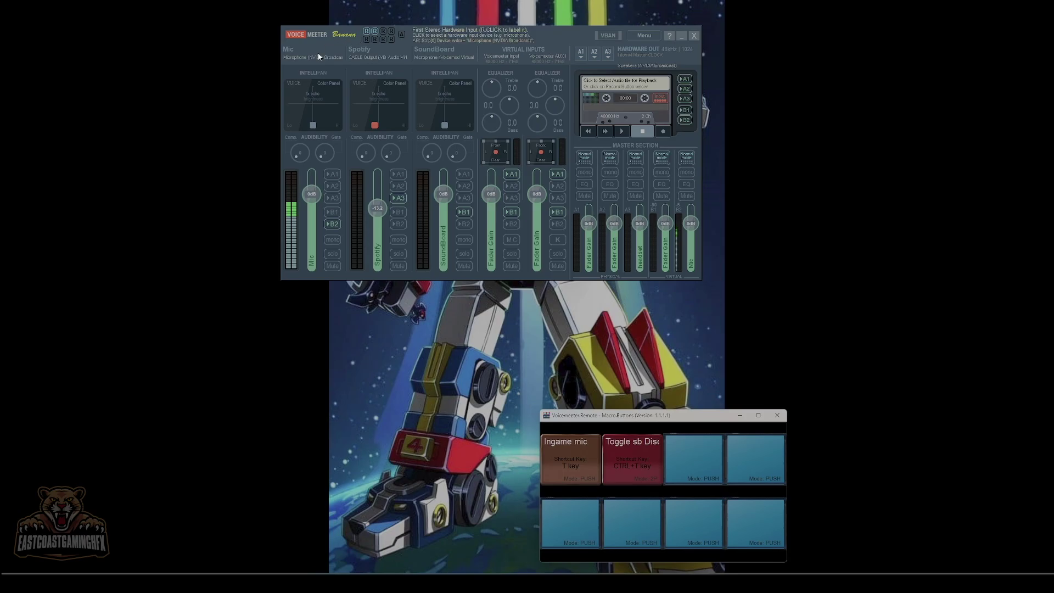
Check the Mic strip's label and examine the list of input devices available for it
right_click(296, 51)
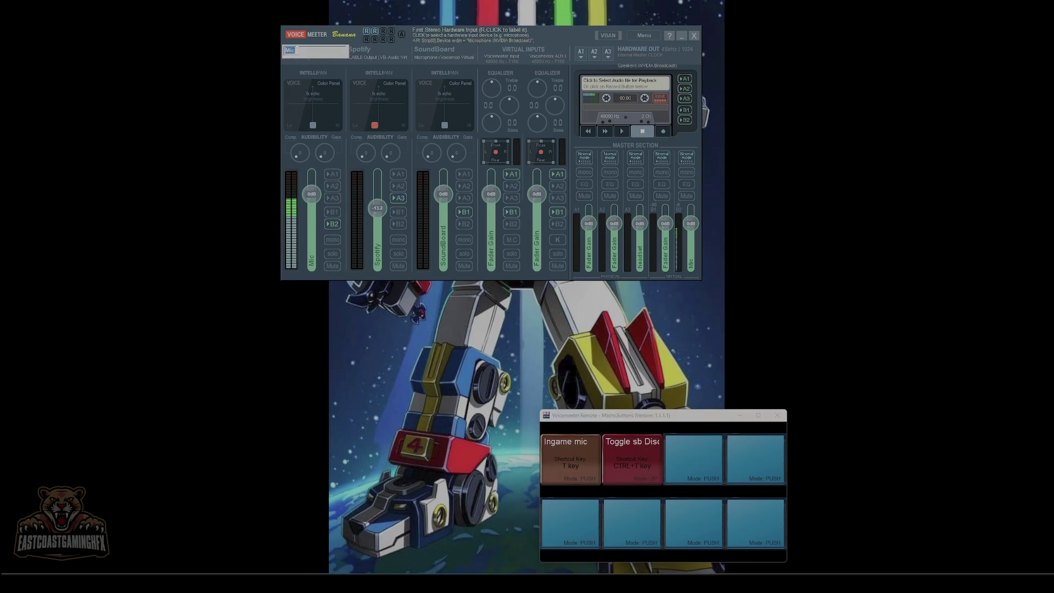
key(Escape)
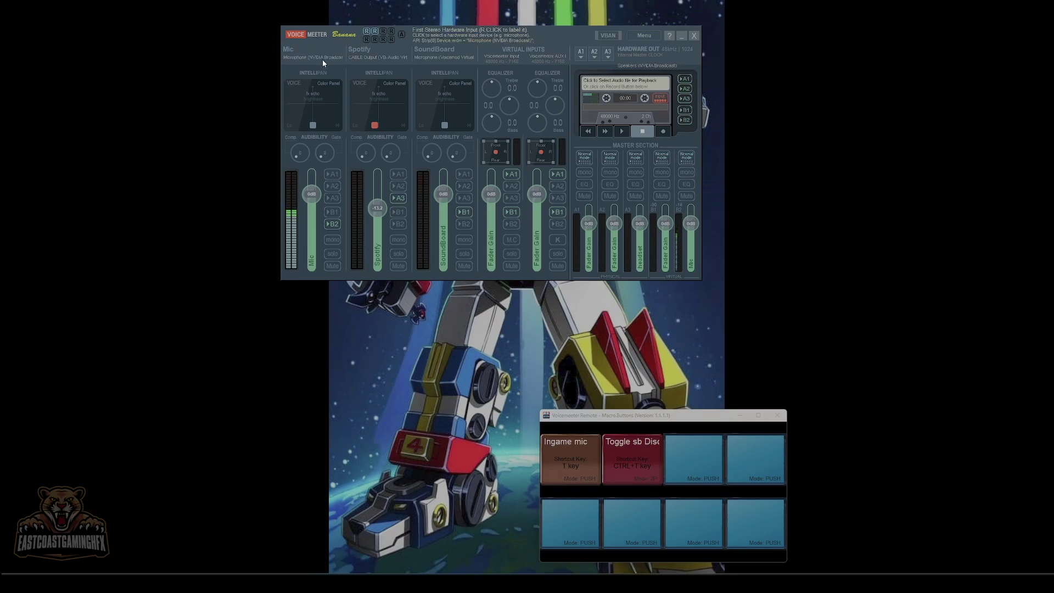
click(320, 59)
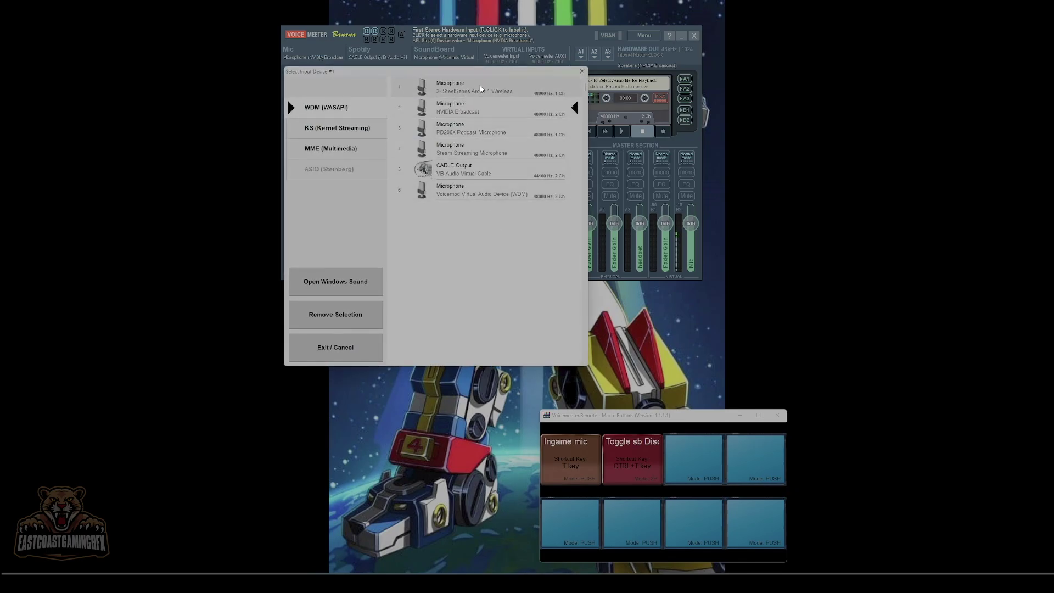
drag(504, 78, 299, 183)
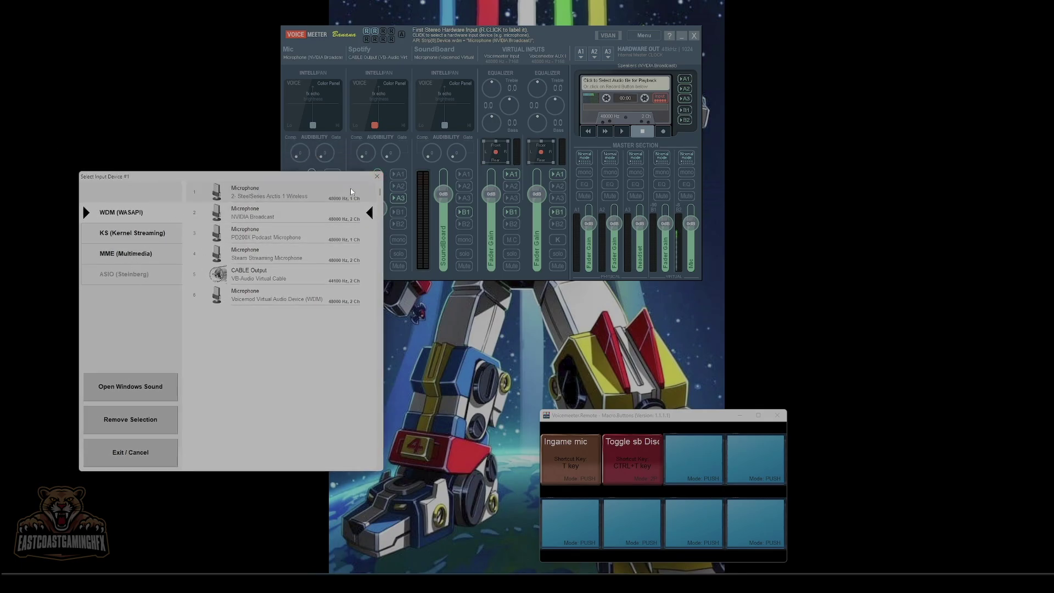
click(377, 177)
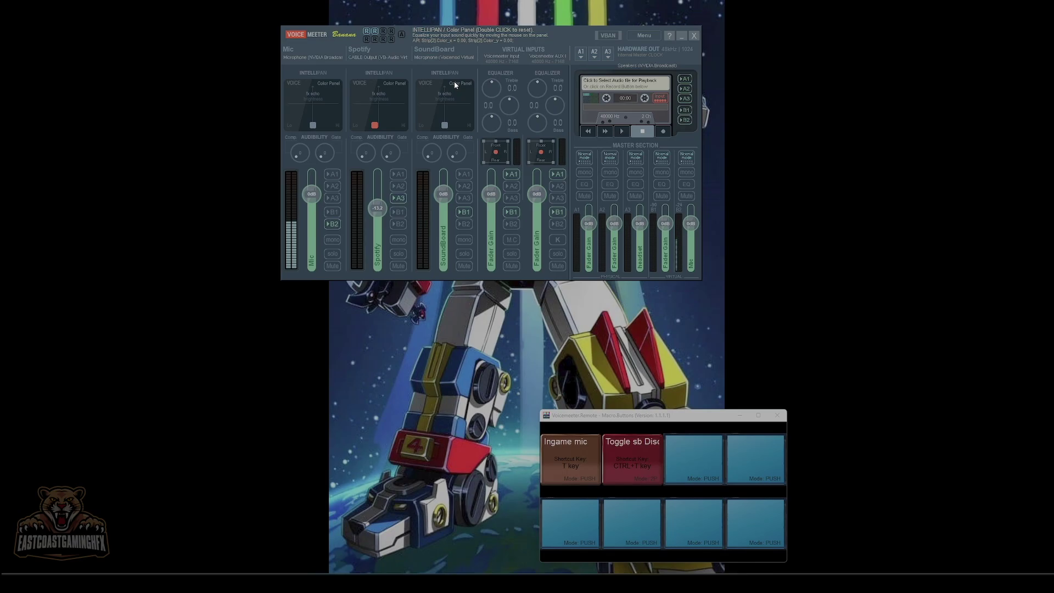
Examine the MME input device list of the SoundBoard strip, including the Voicemod Virtual Audio Device entry
click(433, 60)
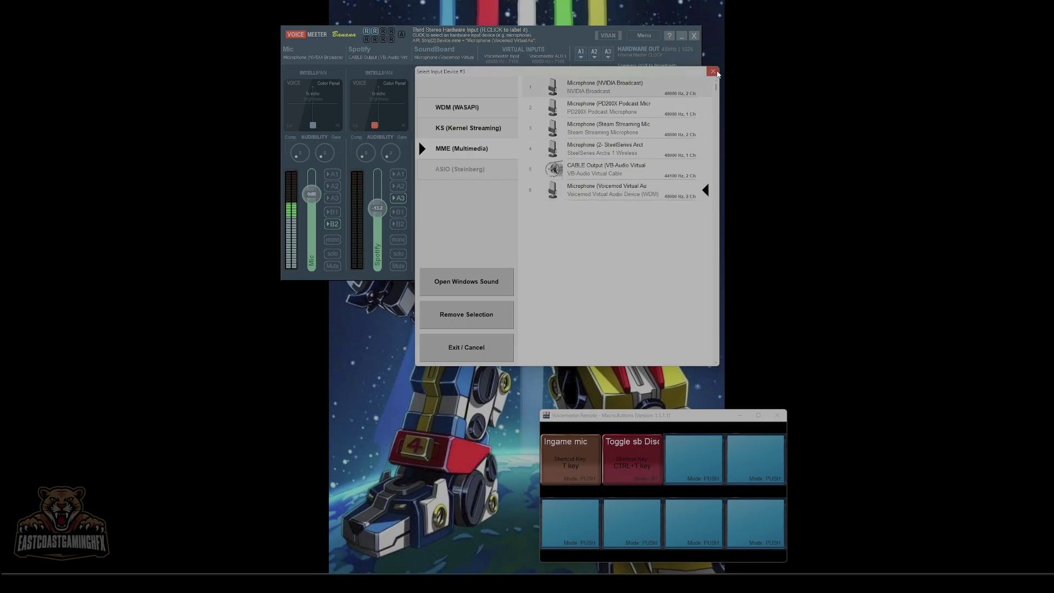
click(712, 70)
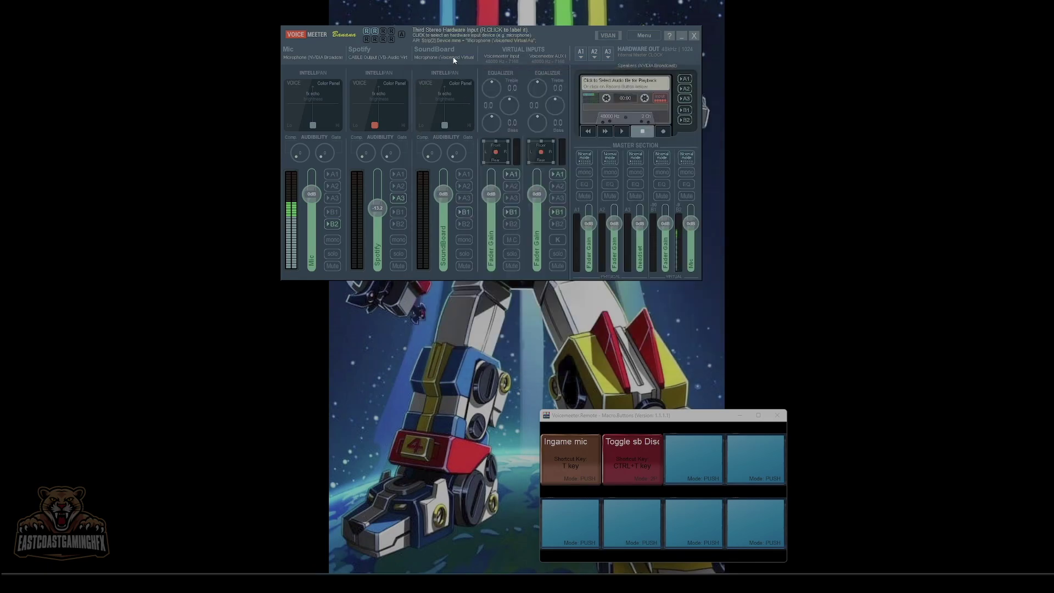
click(453, 60)
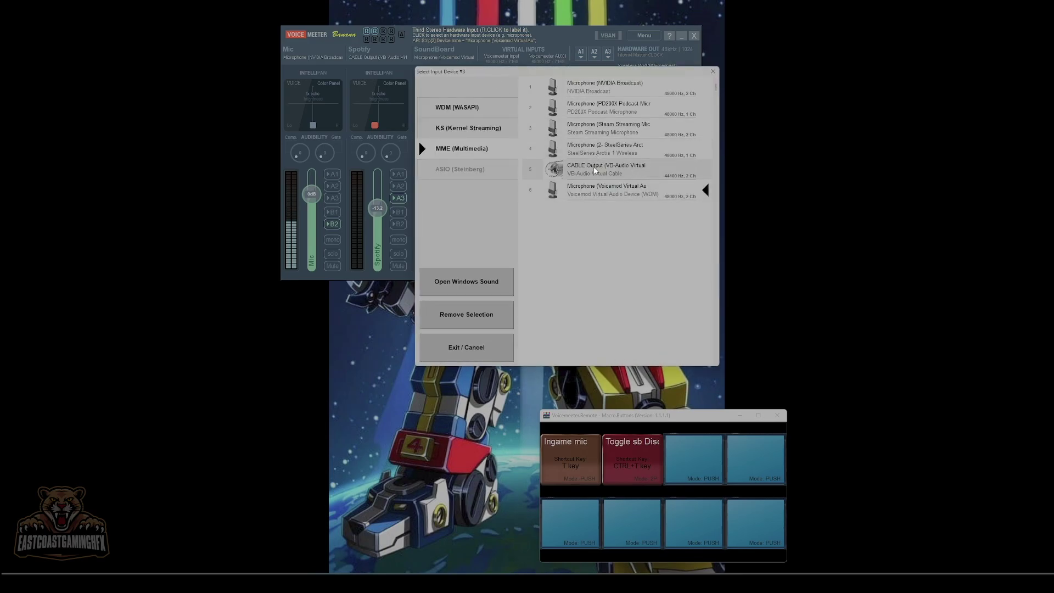
click(714, 73)
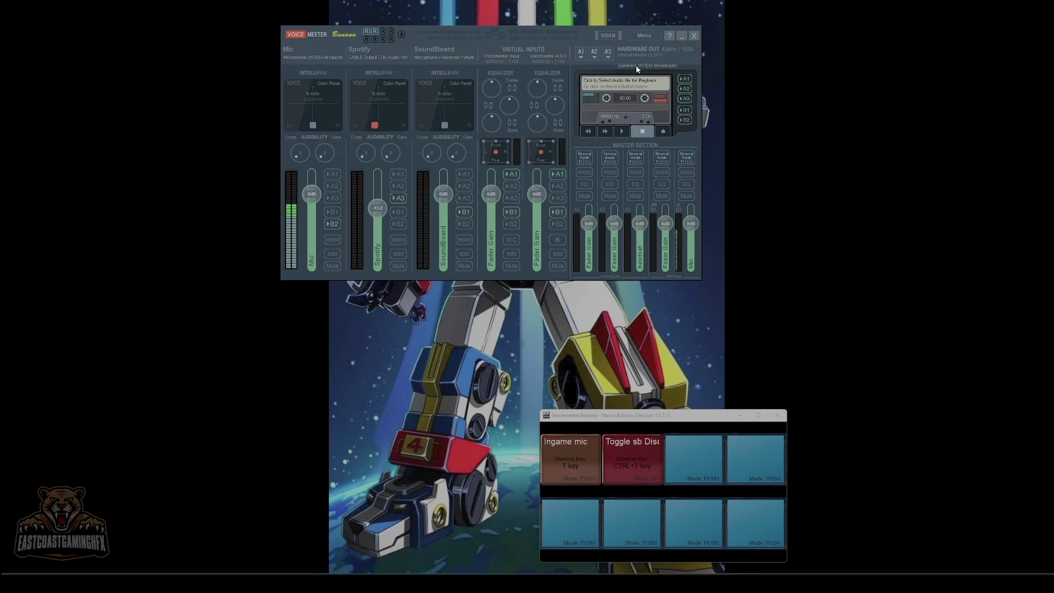
Review the buffering values in System Settings, including the sample sizes offered for Buffering ASIO
click(646, 35)
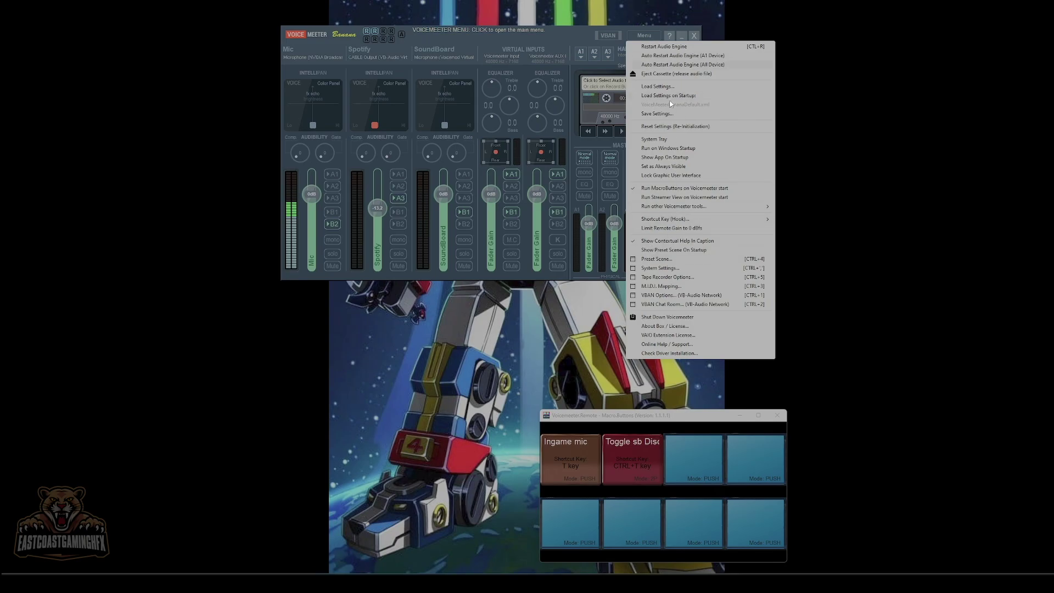
click(653, 270)
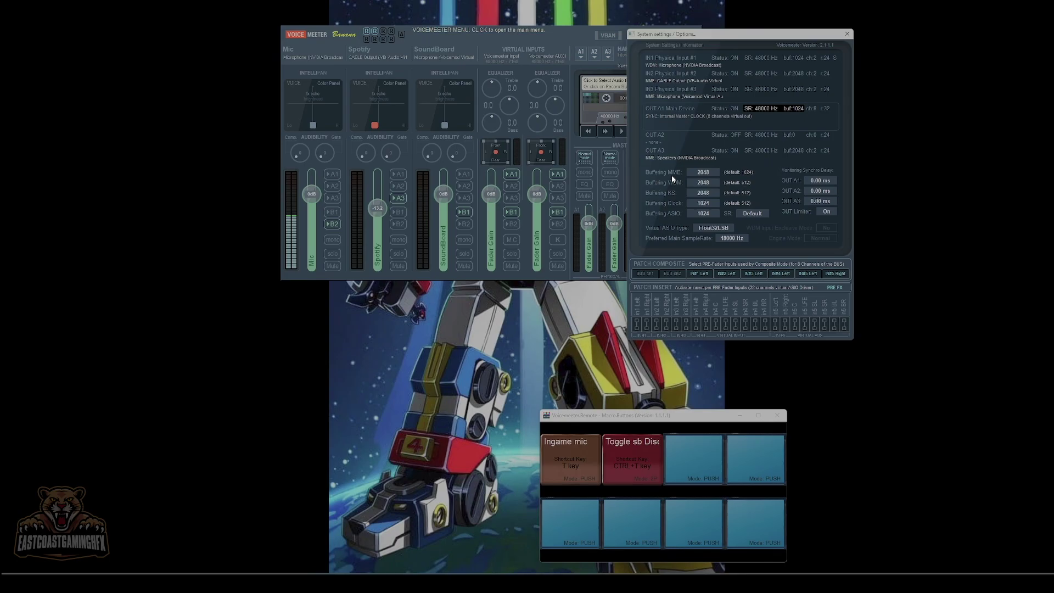
click(702, 214)
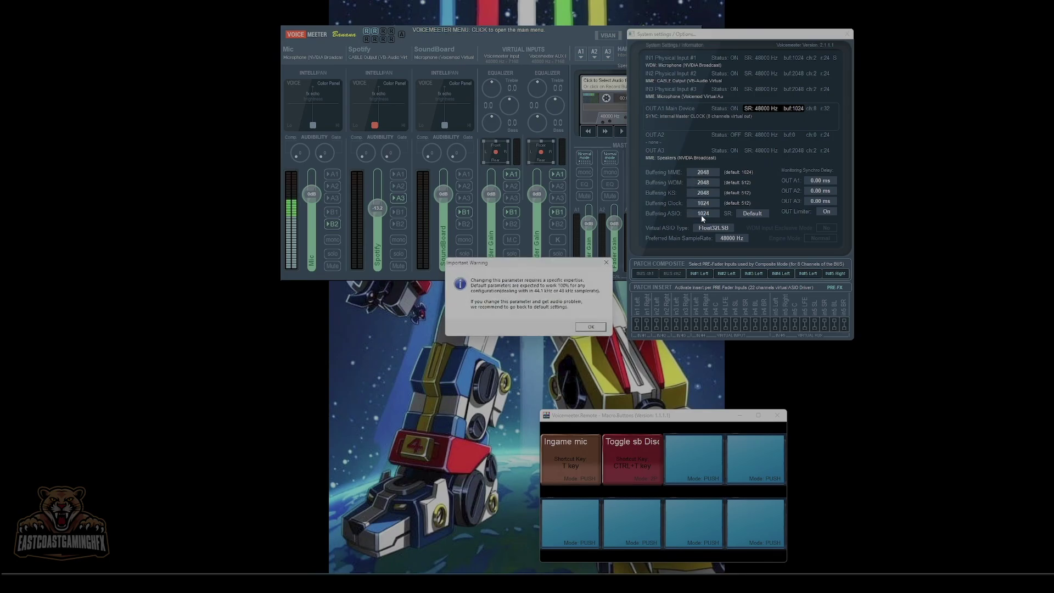
click(592, 330)
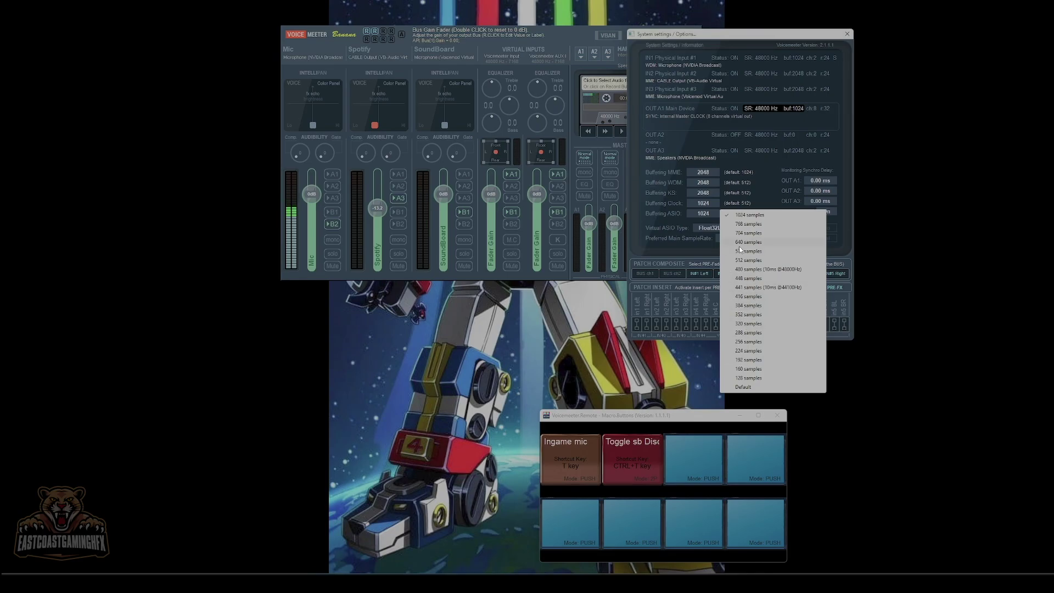
click(732, 38)
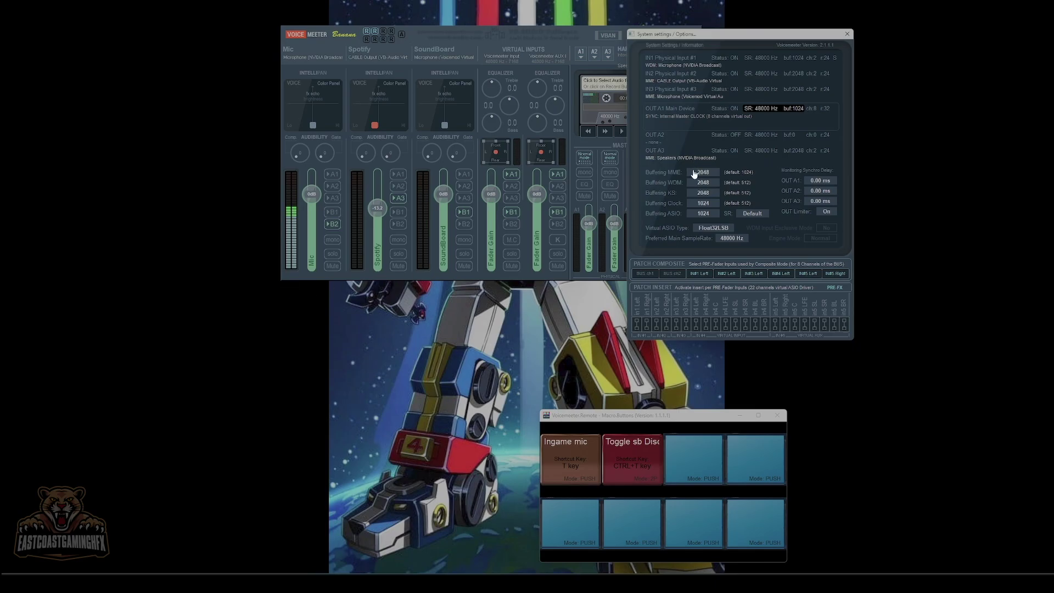
click(847, 34)
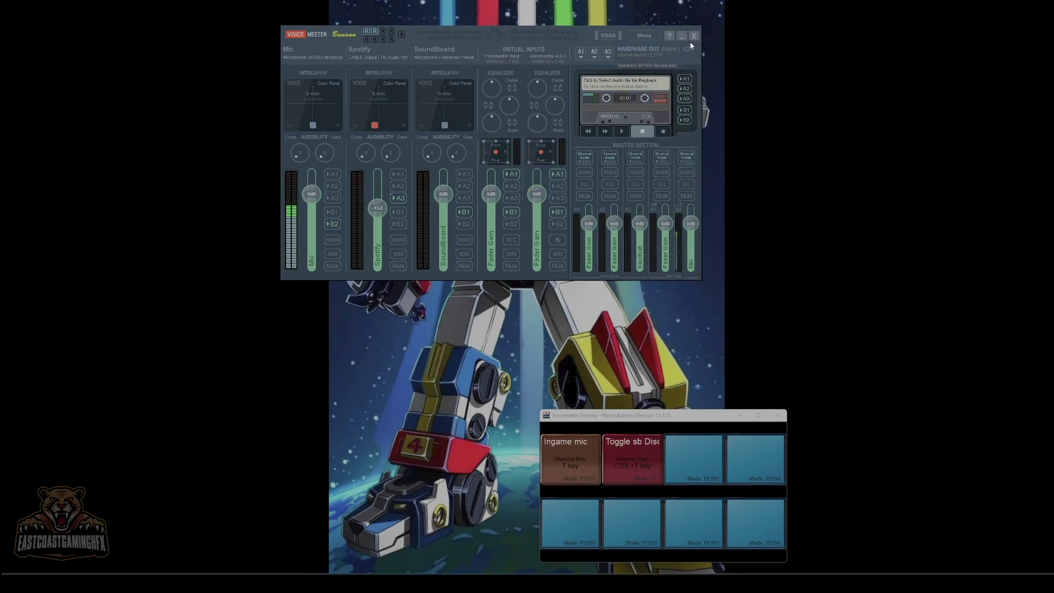
Place the Macro Buttons window directly under the mixer and check the option Run MacroButtons on Voicemeeter start
drag(669, 416, 480, 292)
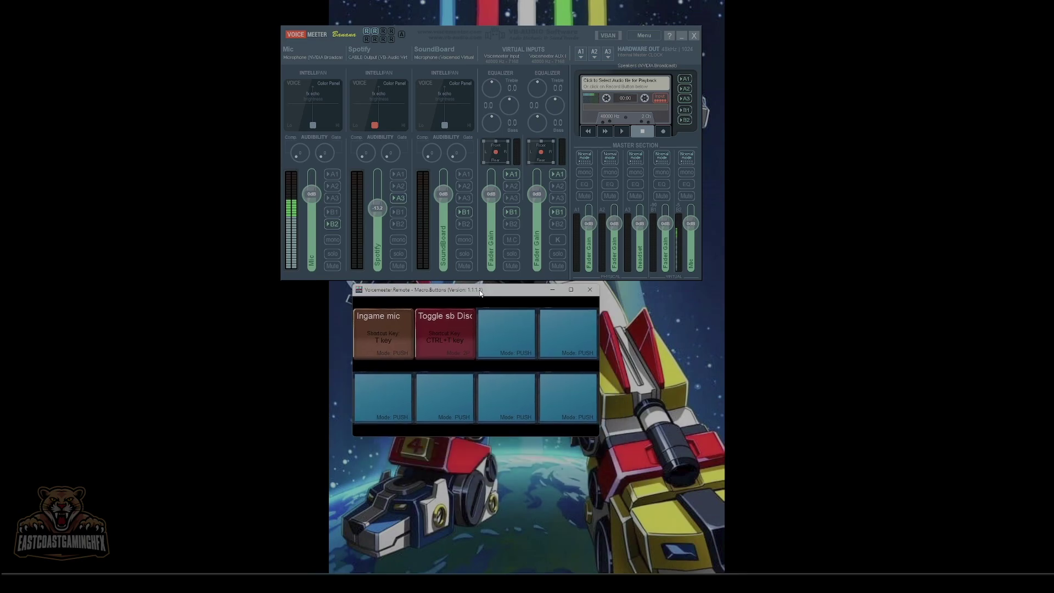
click(644, 35)
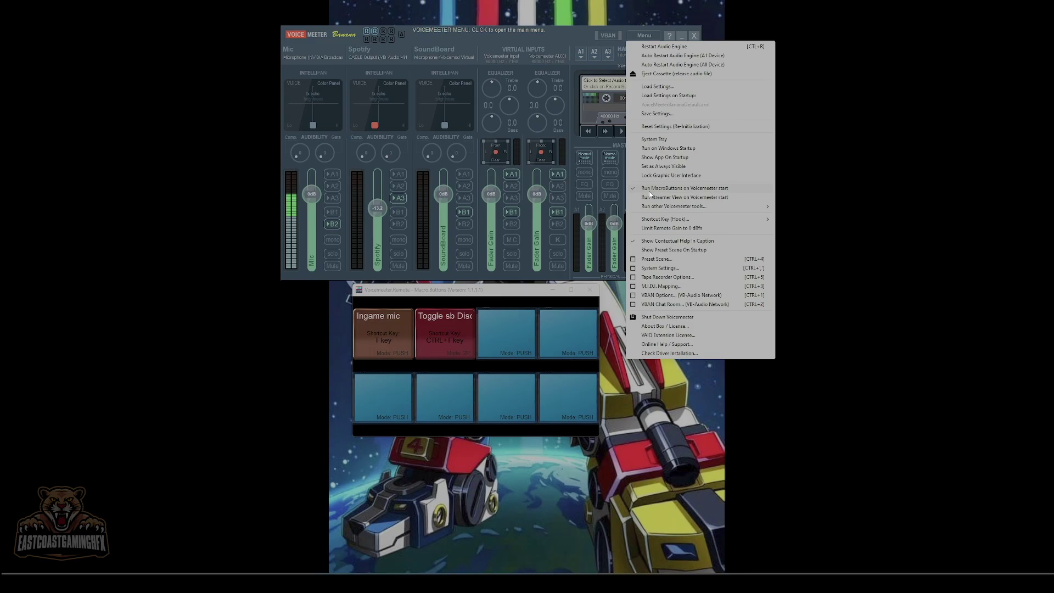
click(488, 295)
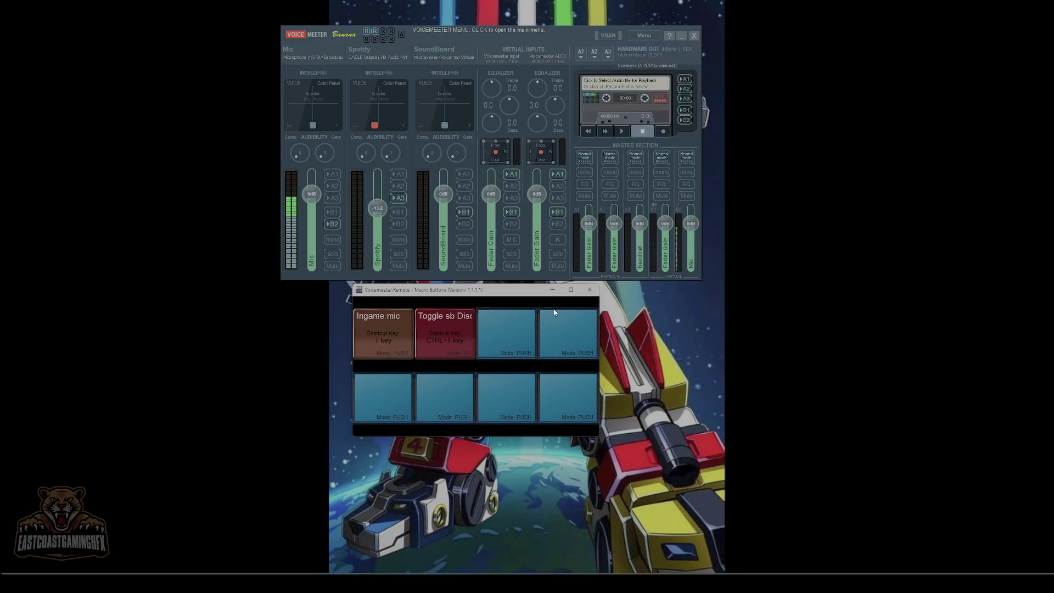
Open the configuration of the Ingame mic macro button and examine its name, keyboard shortcut and requests
right_click(384, 336)
drag(435, 236, 337, 204)
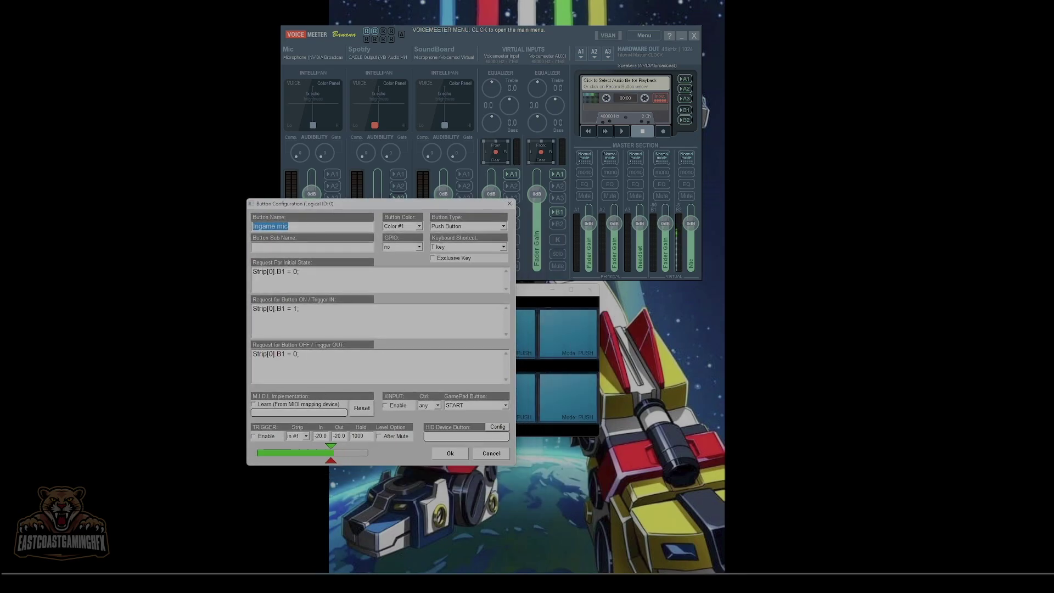
key(Tab)
key(Tab)
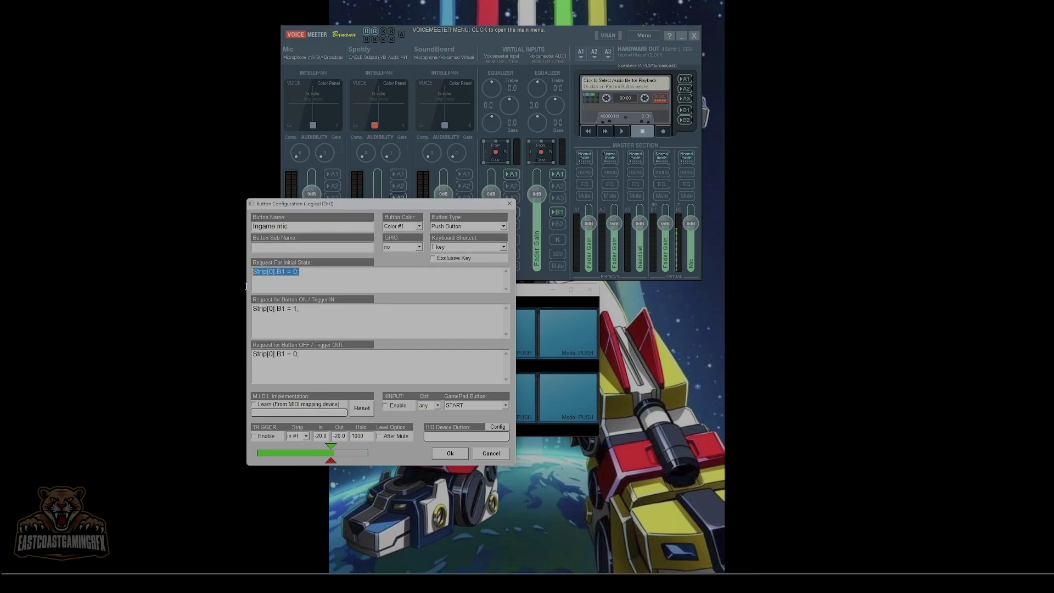
key(shift+Tab)
key(shift+Tab)
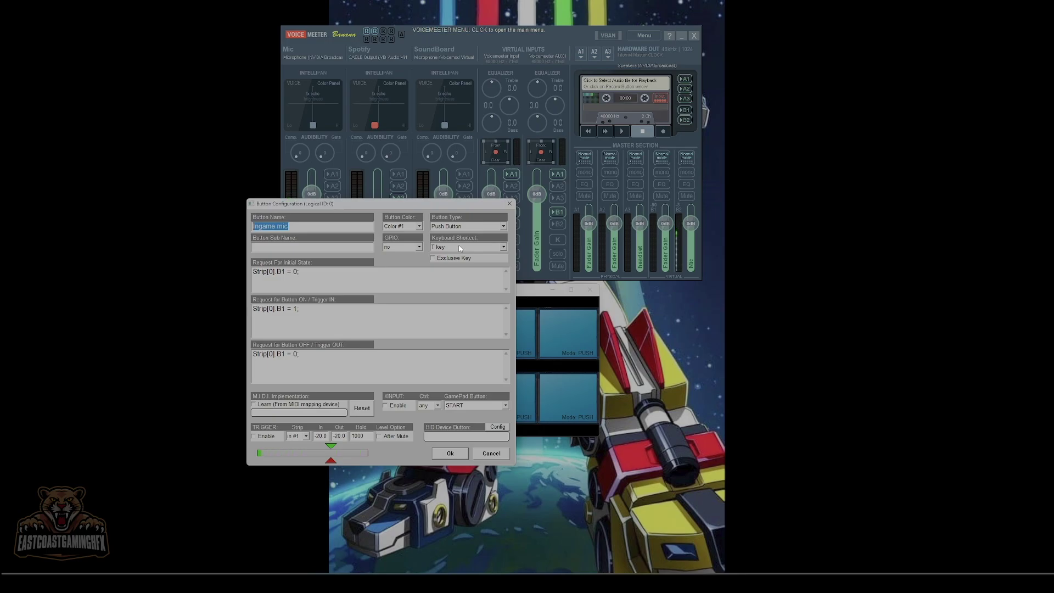
drag(438, 208, 398, 289)
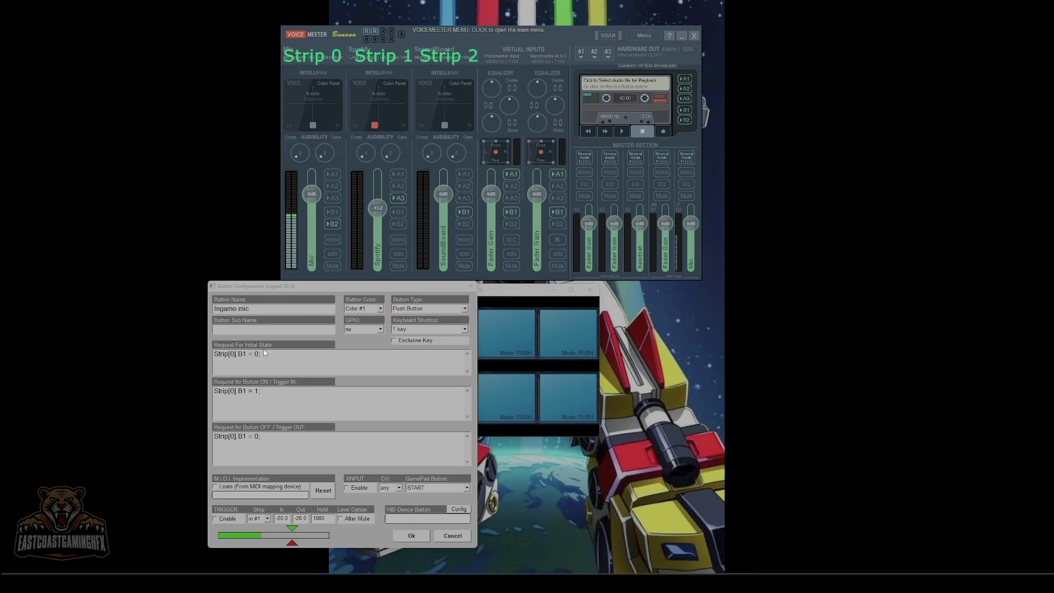
Compare the Ingame mic button's initial-state request with the Mic strip, and move the configuration clear of the macro buttons
drag(262, 354, 219, 355)
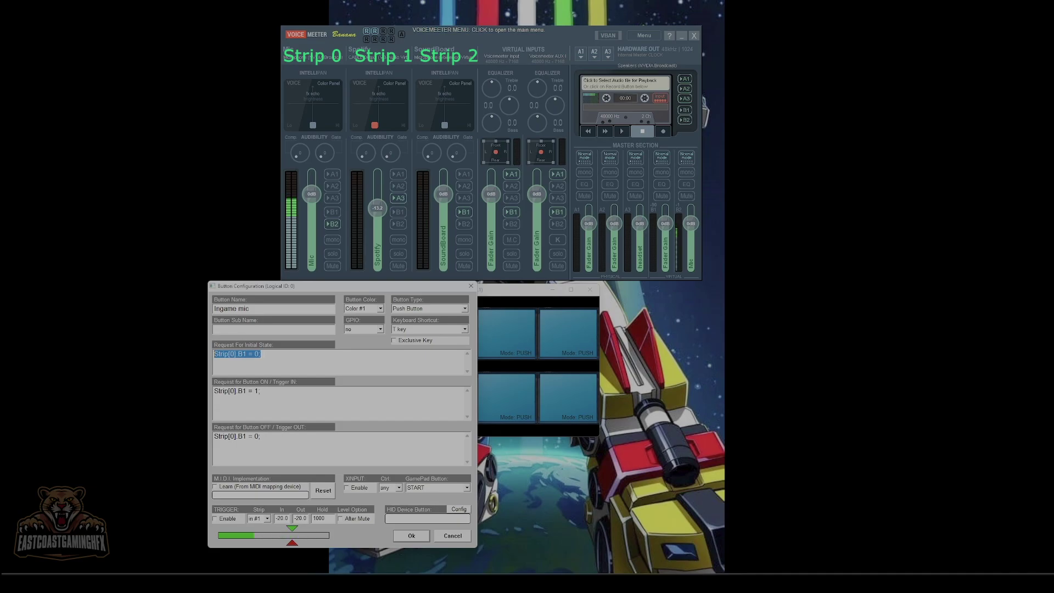
click(220, 354)
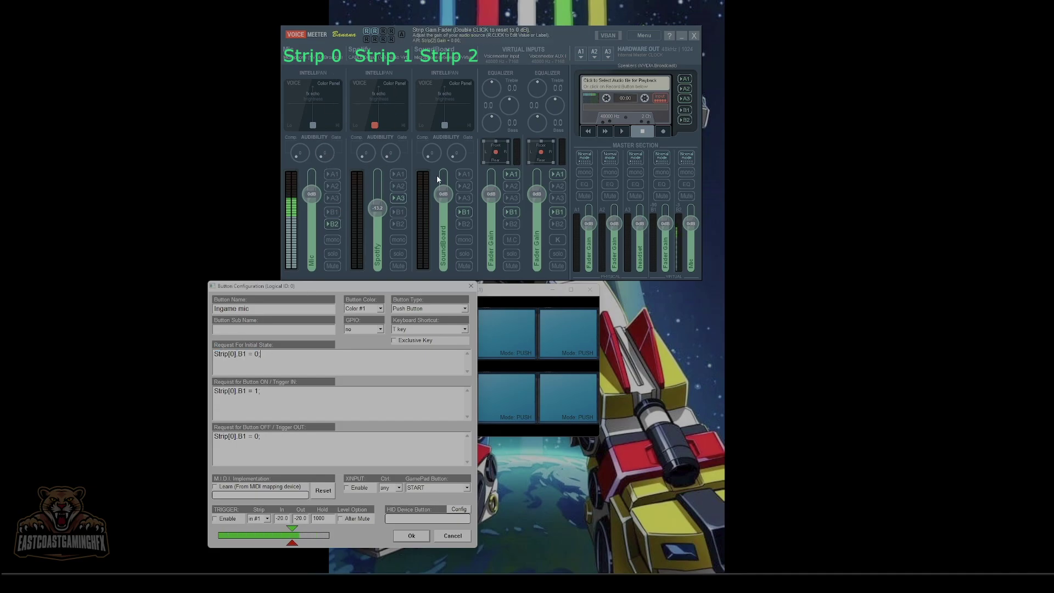
click(329, 225)
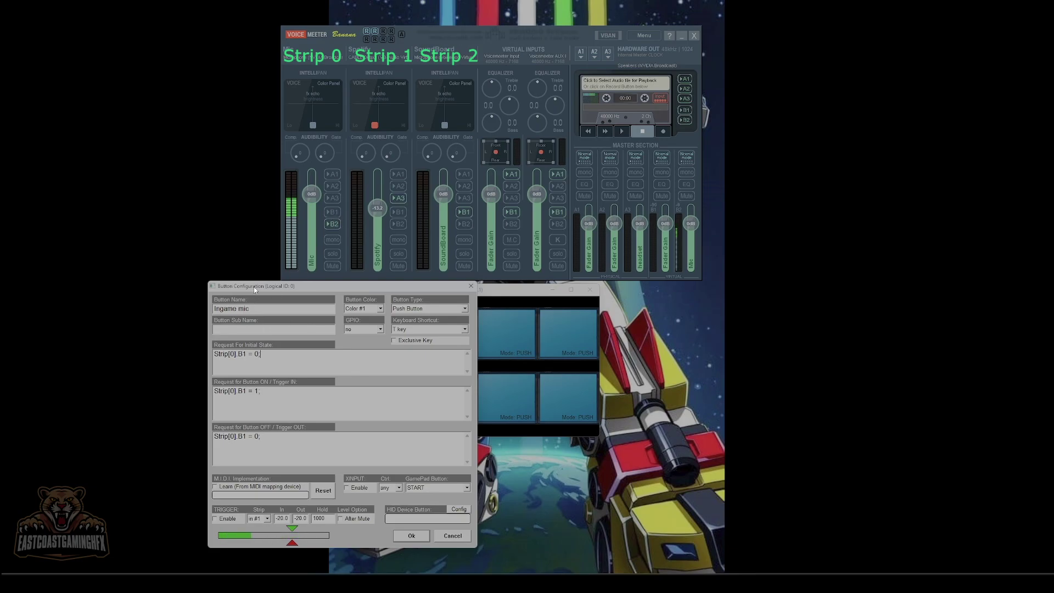
drag(253, 287, 677, 265)
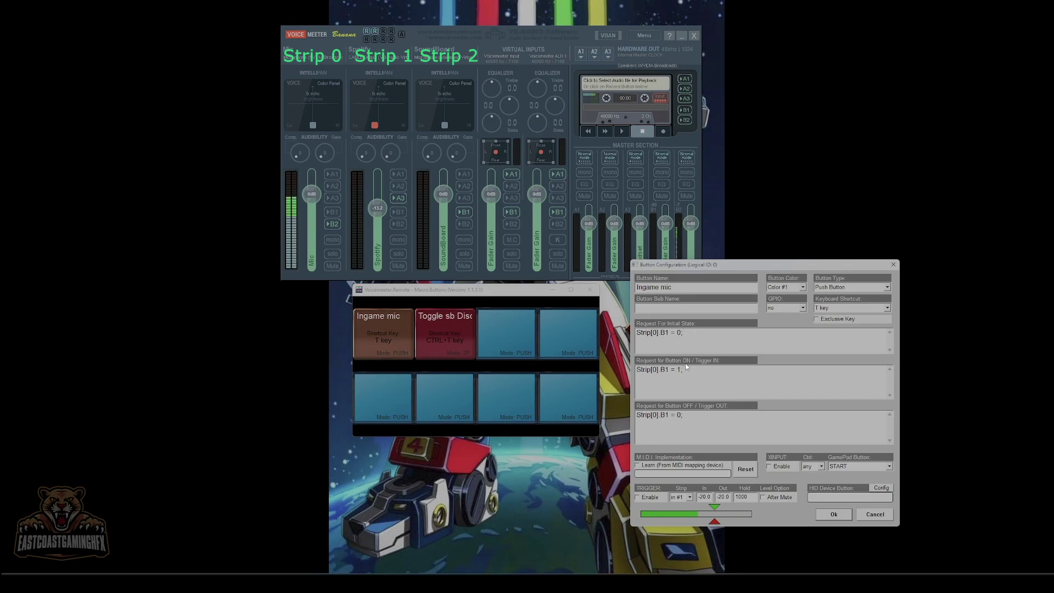
Examine the Ingame mic button's OFF request, test its T shortcut against the Mic strip's B1 routing, and close the configuration
drag(683, 415, 668, 411)
click(695, 373)
text(t)
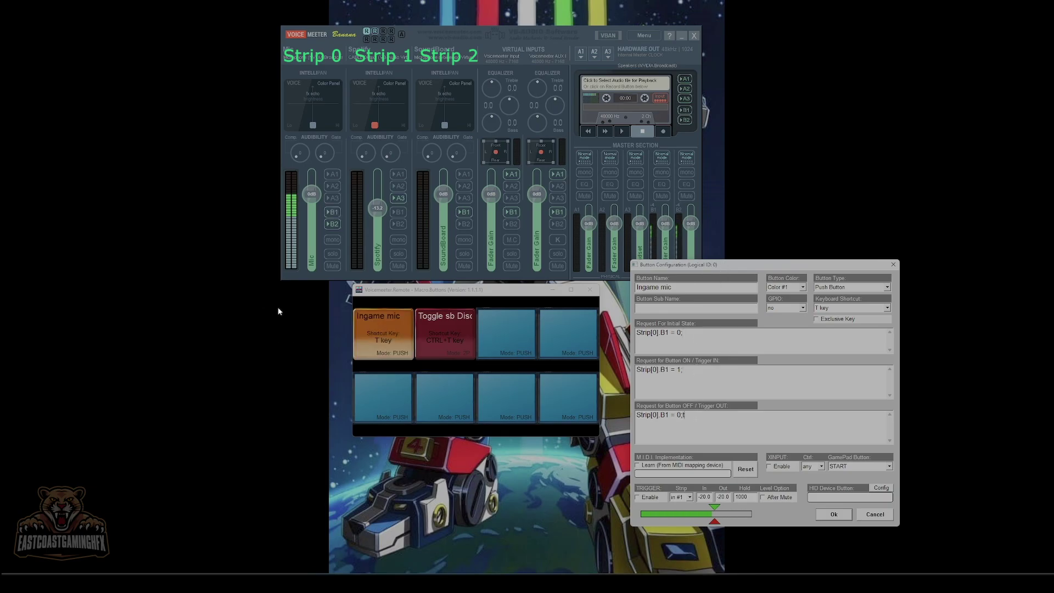
text(tttt)
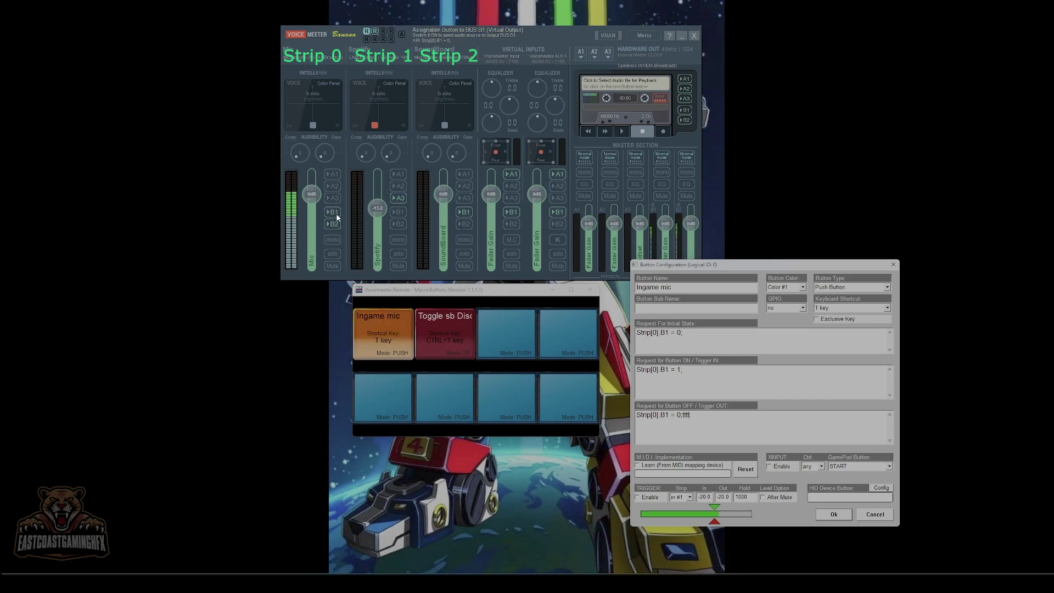
text(tttttttttt)
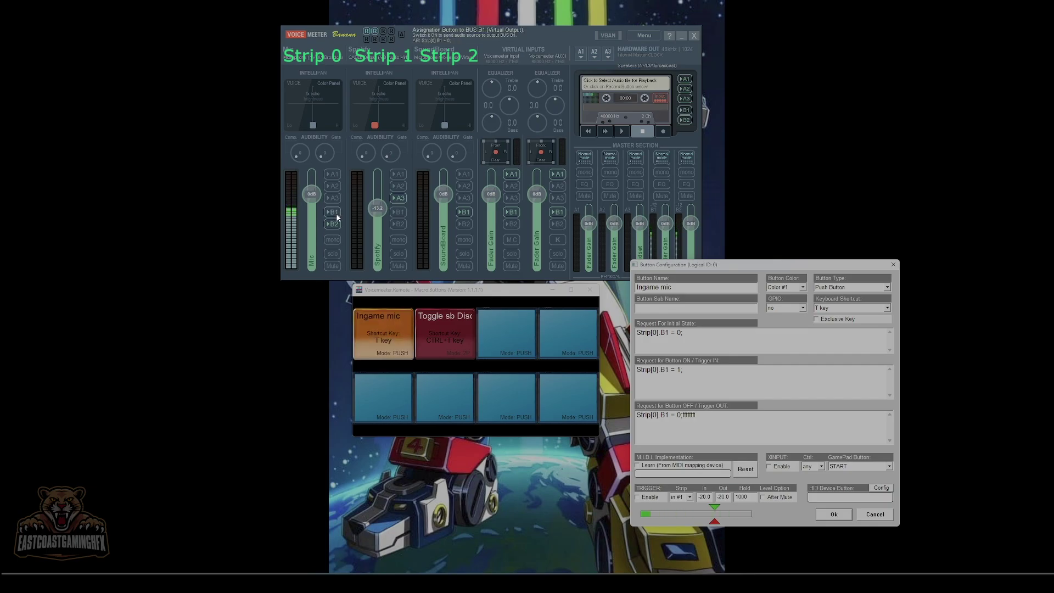
text(ttttttttt)
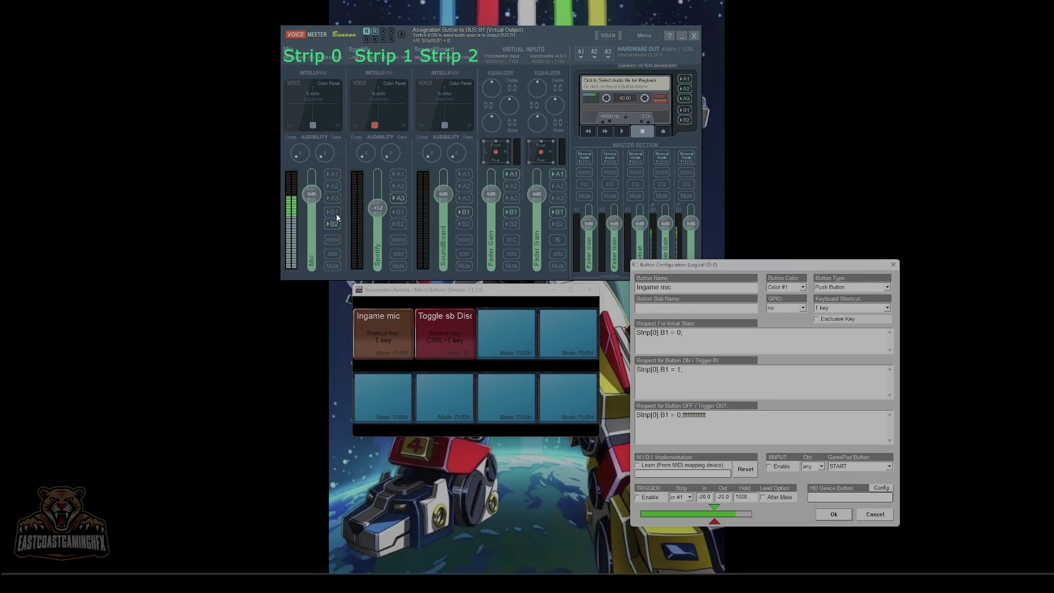
text(tt)
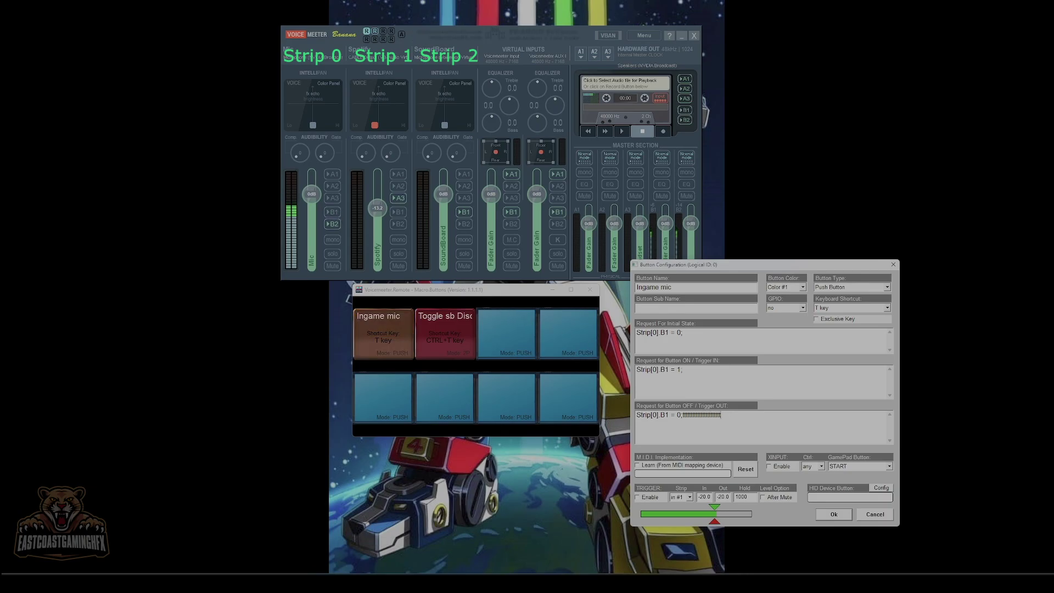
text(tttt)
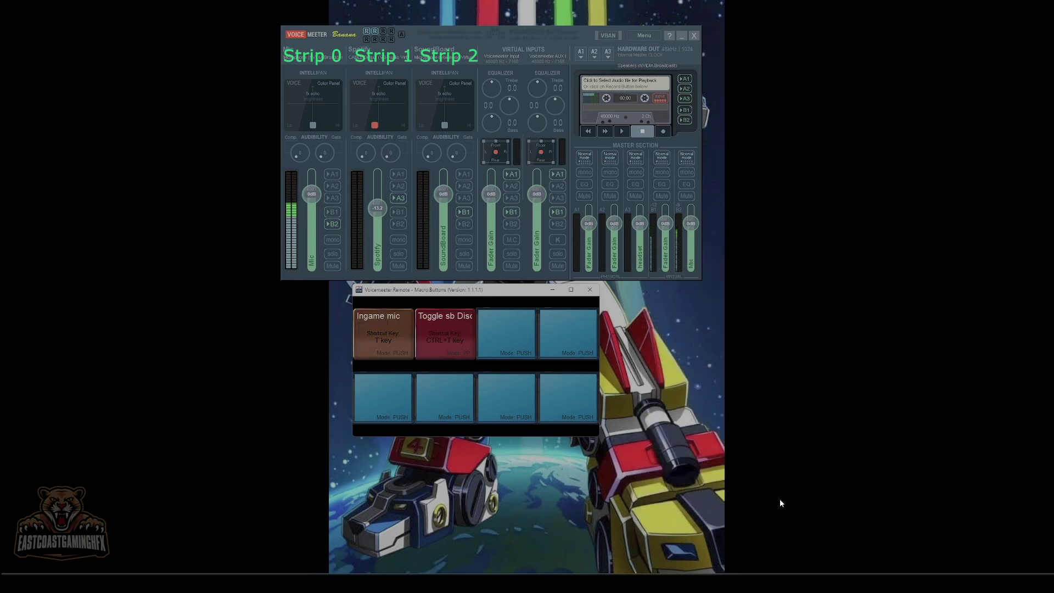
Open the configuration of the Toggle sb Discord macro button, move it off the button grid, and examine its 2 Positions type and CTRL+T shortcut
right_click(437, 341)
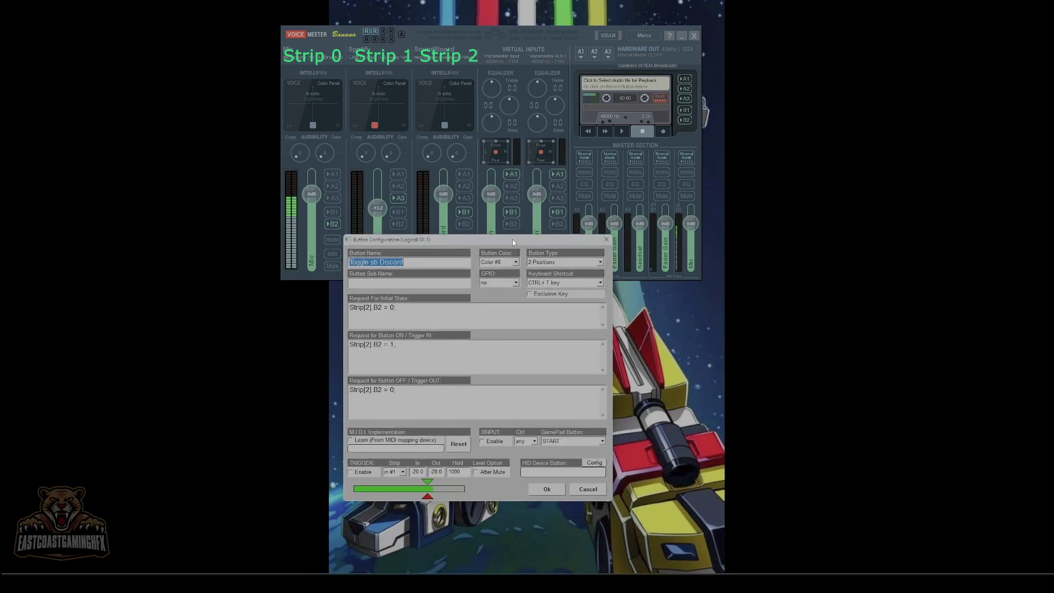
drag(512, 239, 283, 236)
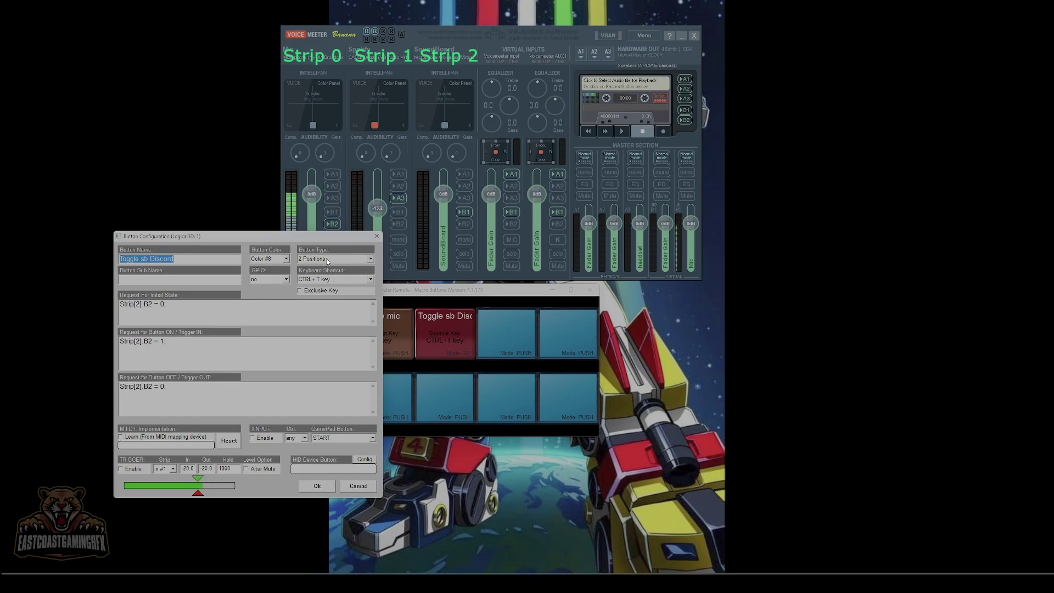
key(Tab)
key(Tab)
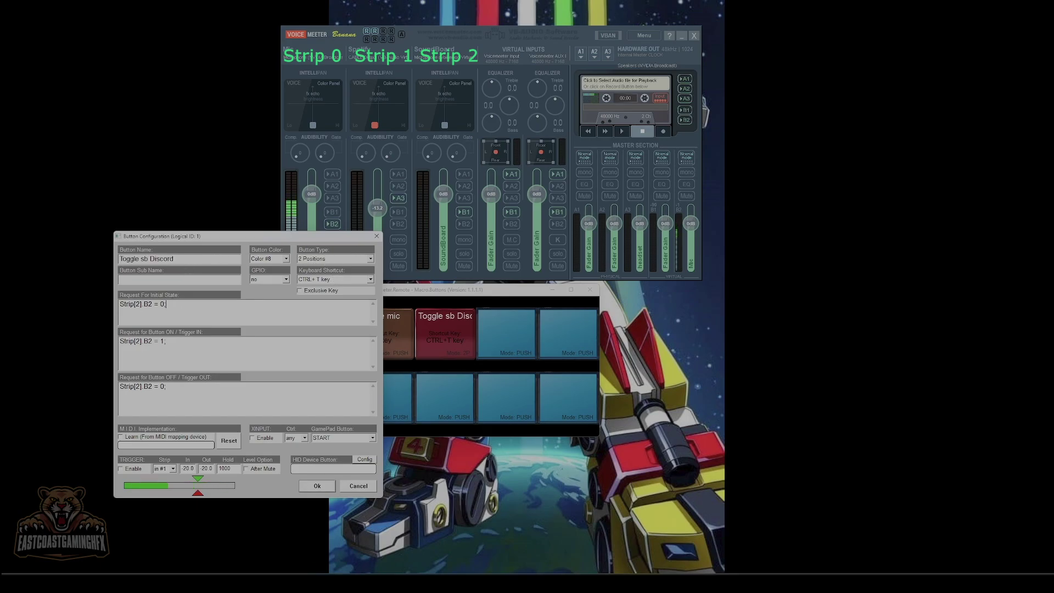
Compare the Toggle sb Discord button's Strip[2].B2 requests with the SoundBoard strip, and accept the configuration
drag(185, 241, 114, 191)
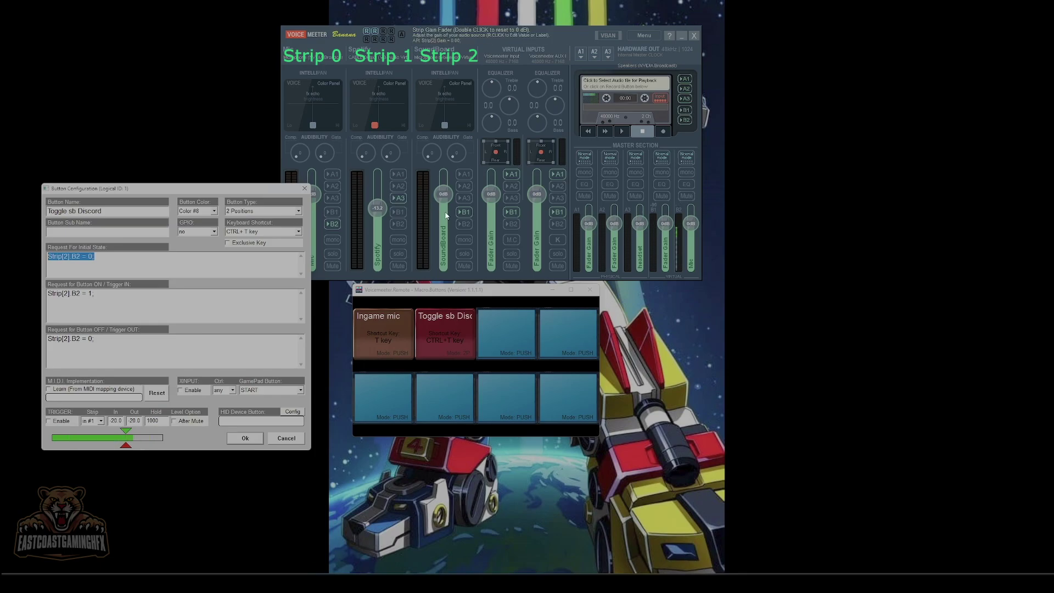
drag(76, 293, 81, 293)
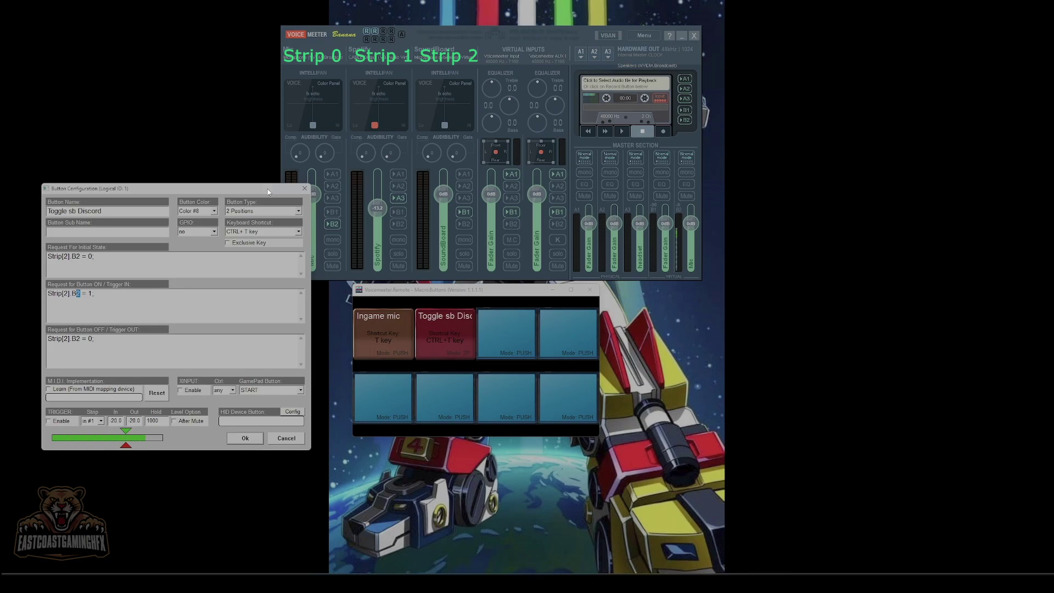
drag(268, 189, 277, 163)
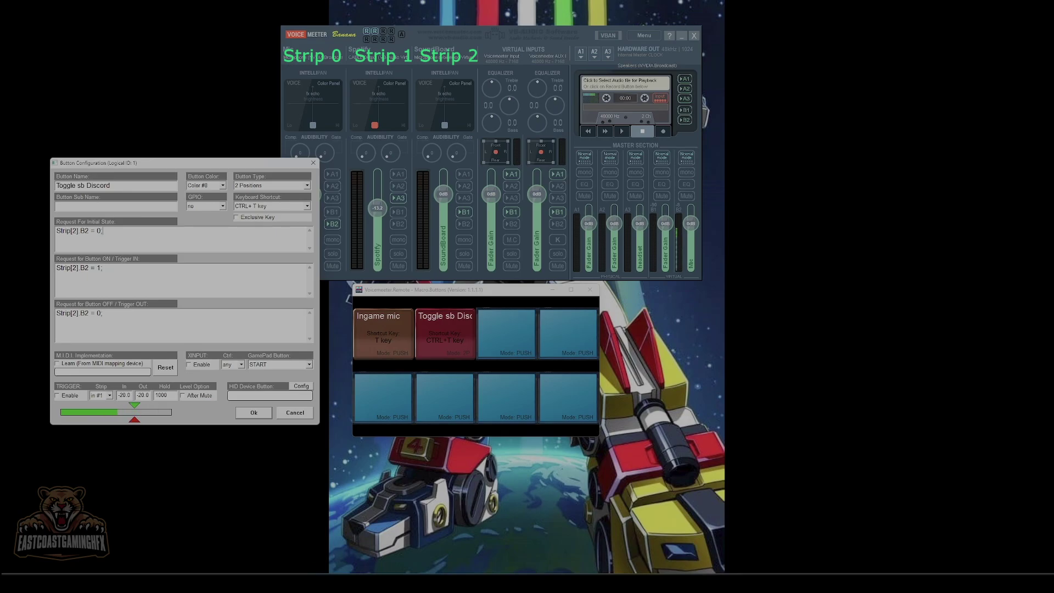
click(254, 413)
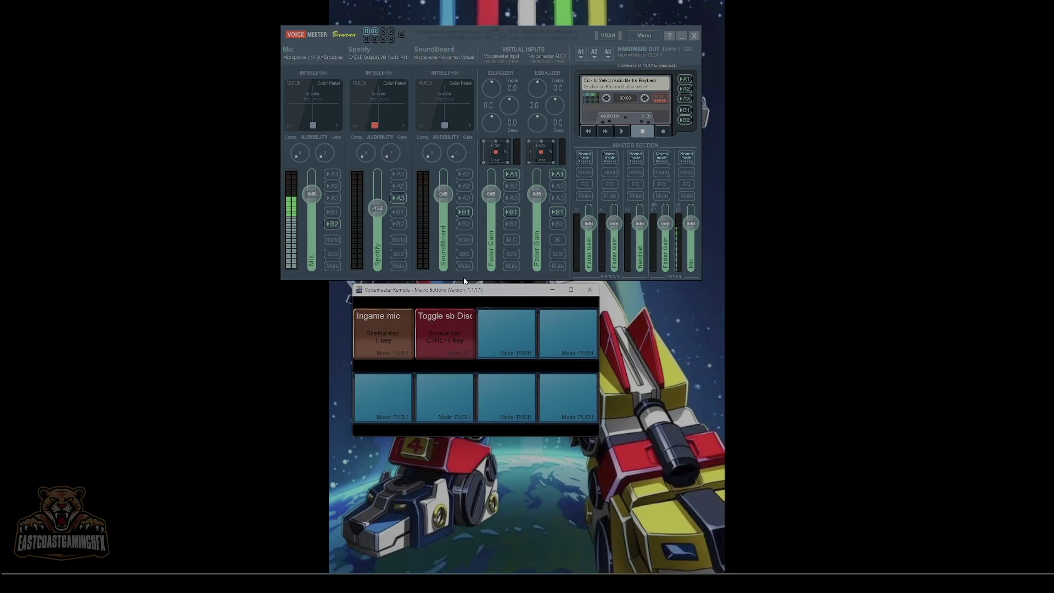
Check the WDM input devices offered for the Mic strip and leave the device selection unchanged
click(299, 57)
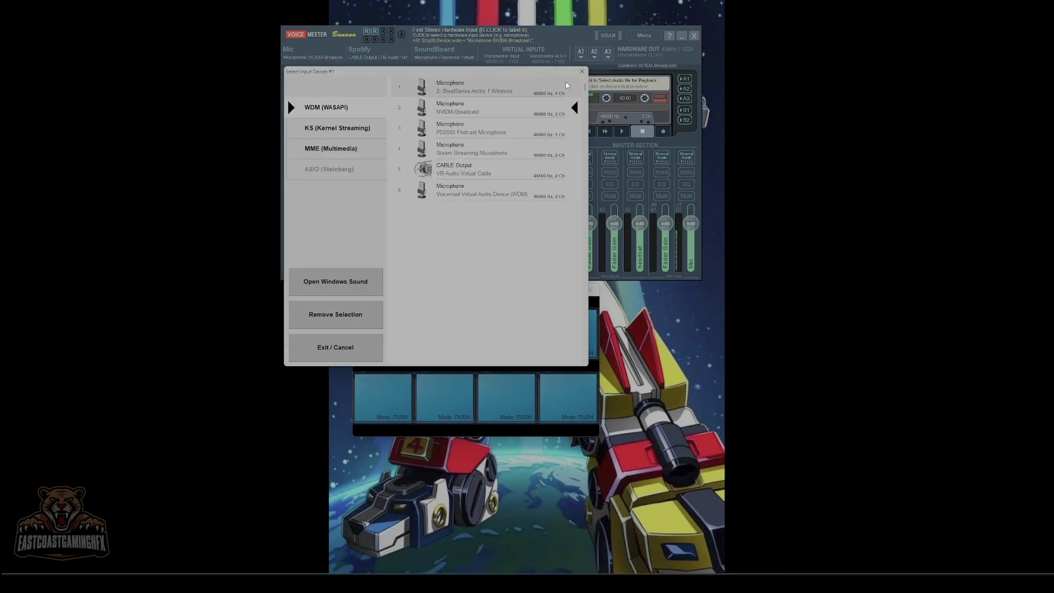
click(581, 72)
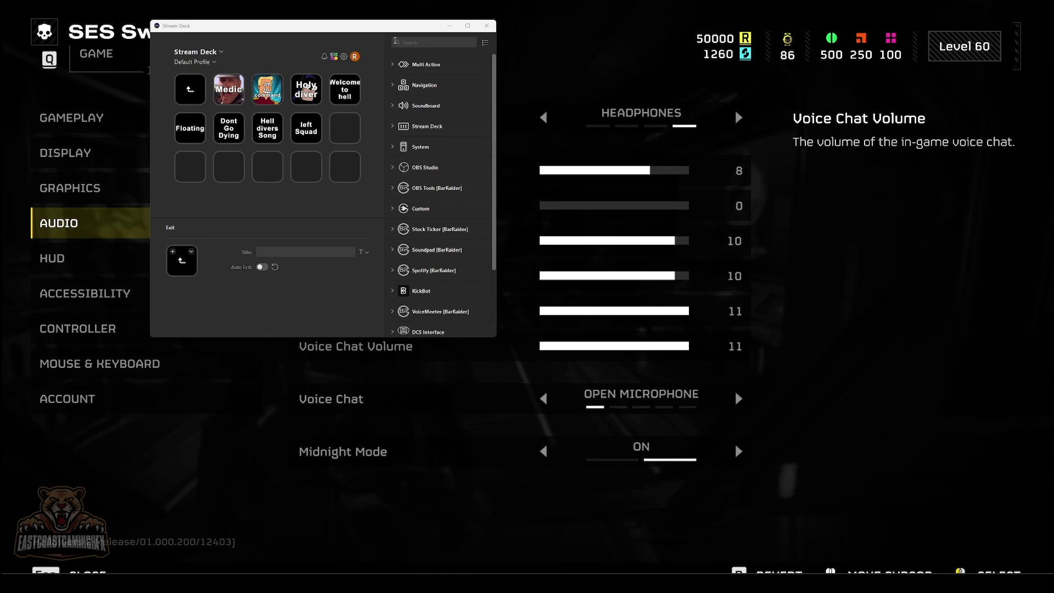
Return to the game, review the Voice Chat mode in its audio options, and close the options
drag(363, 30, 362, 29)
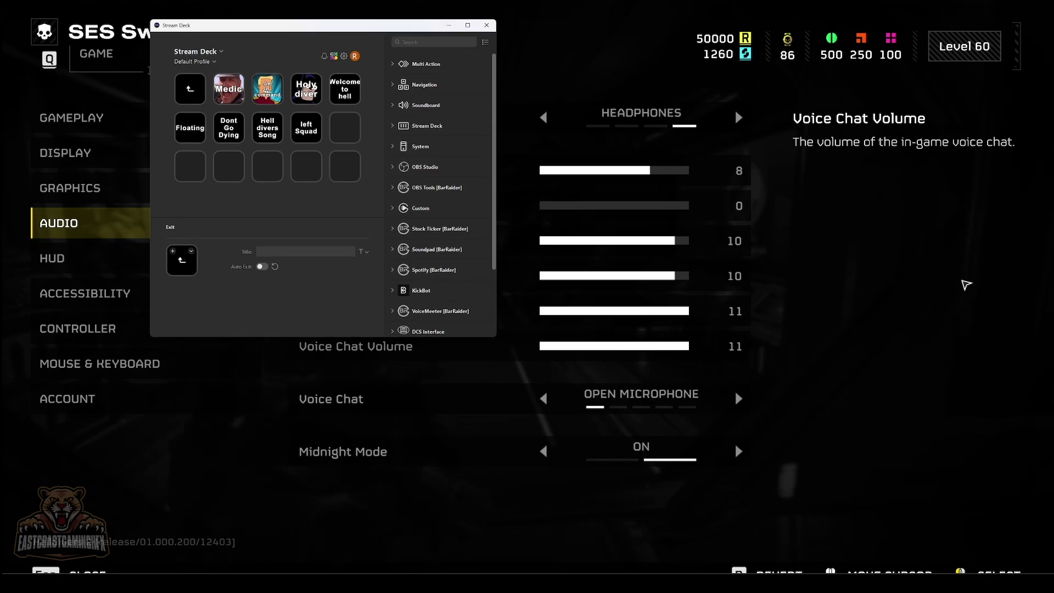
click(925, 278)
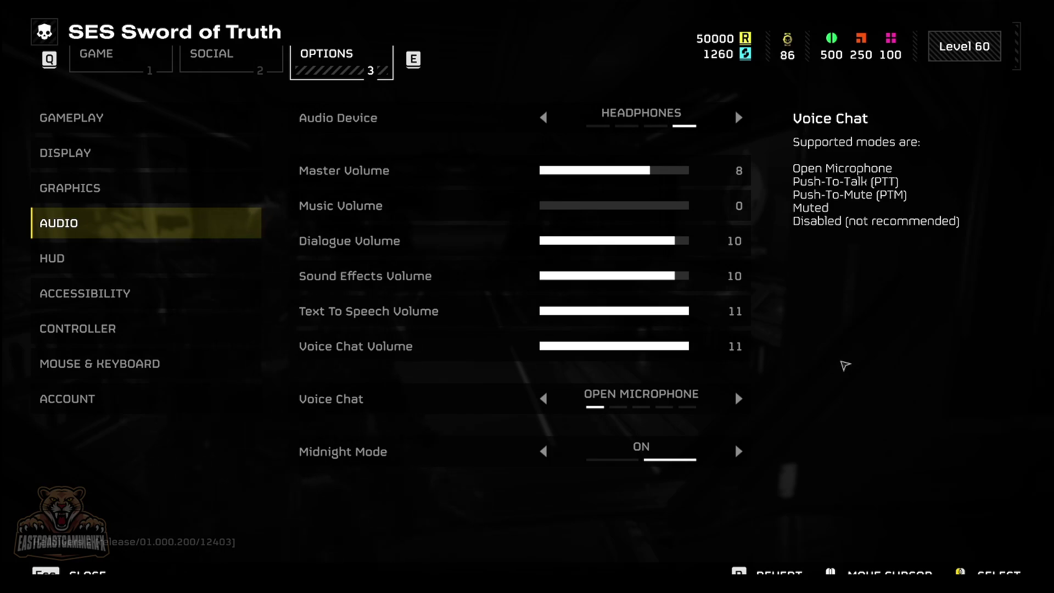
key(Escape)
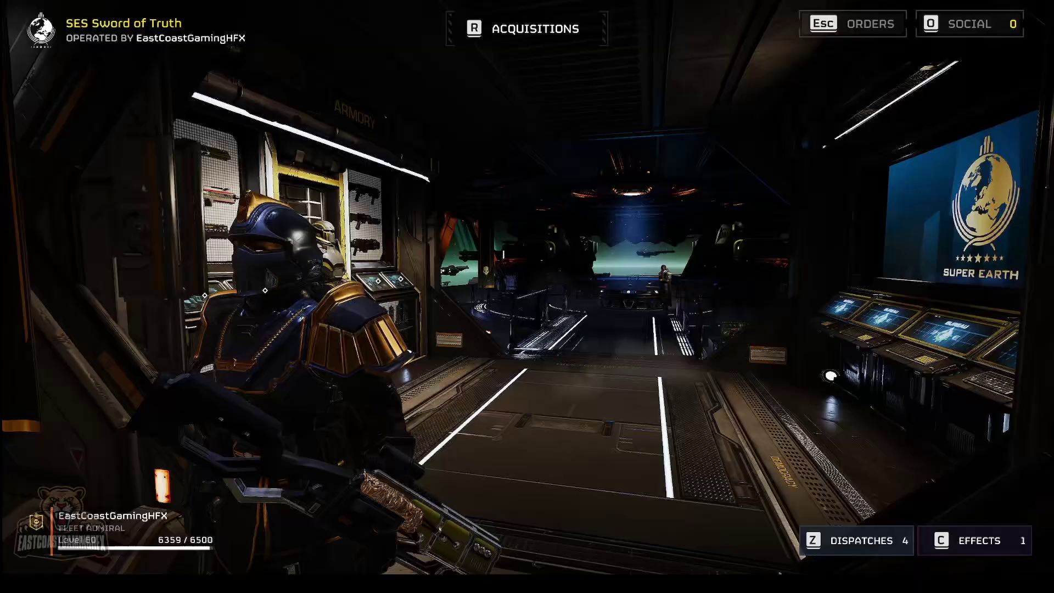
key(w)
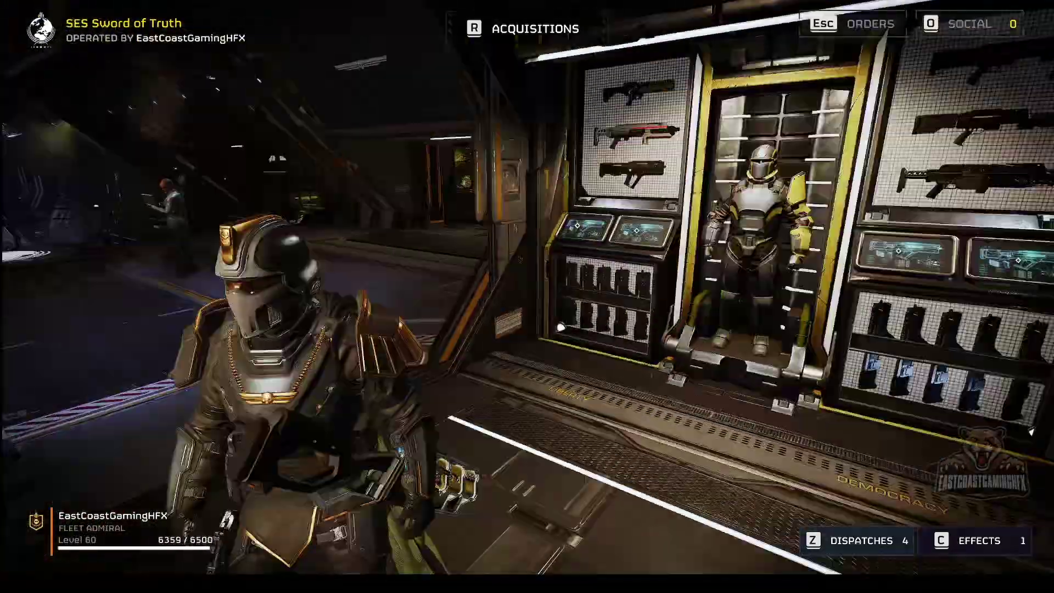
key(w)
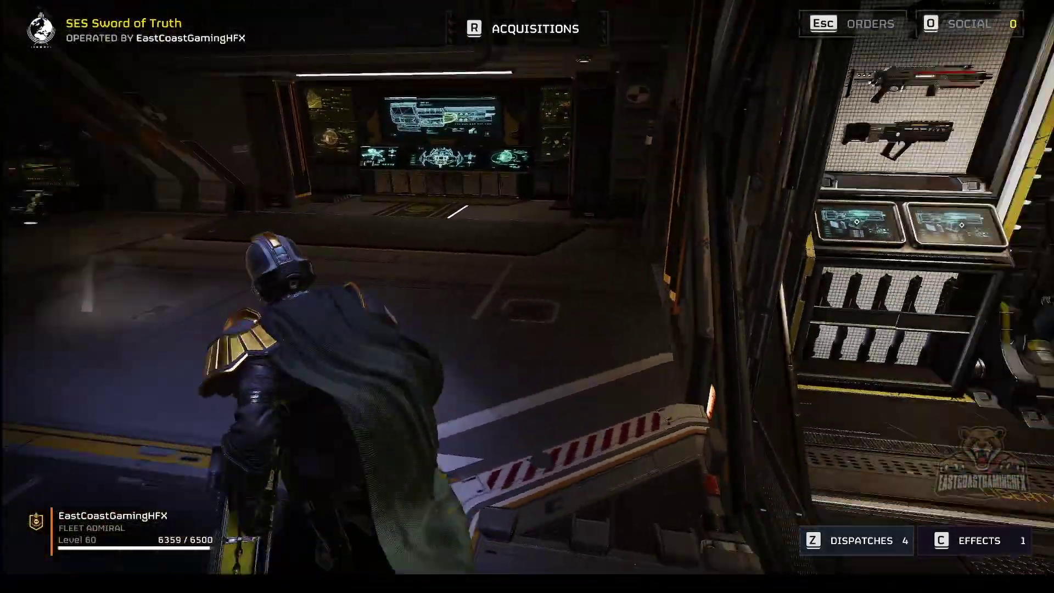
key(w)
key(s)
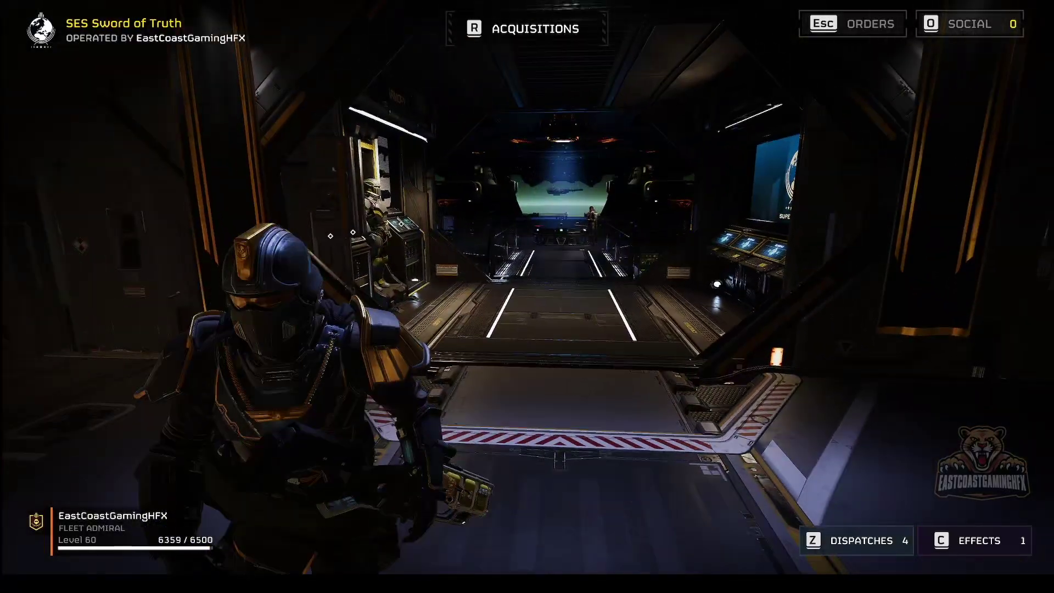
Bring Stream Deck, Voicemeeter and Macro Buttons over the game, and place the Macro Buttons window below the mixer
key(alt+Tab)
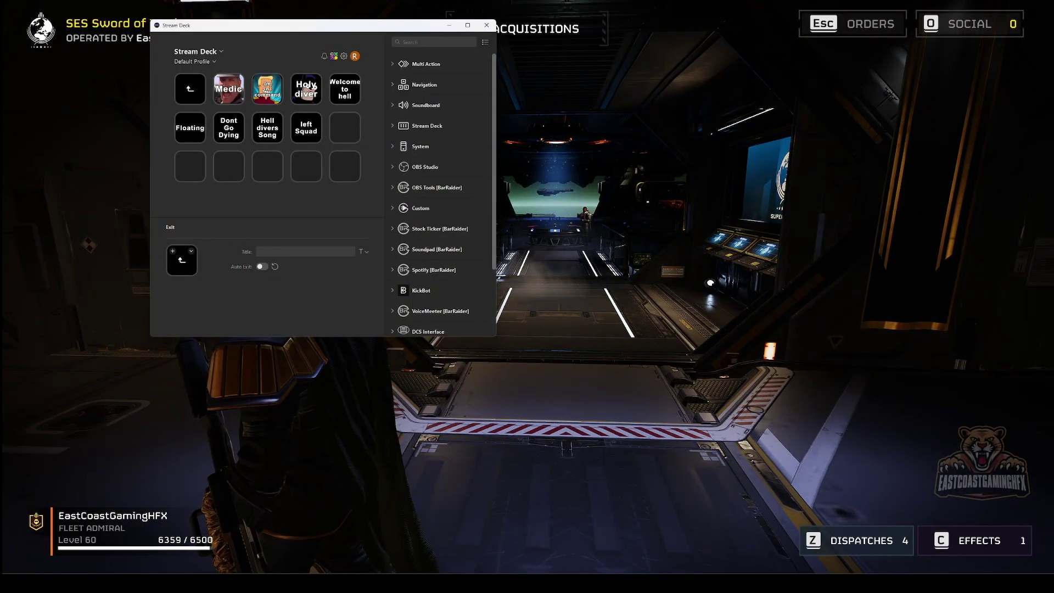
key(alt+Tab)
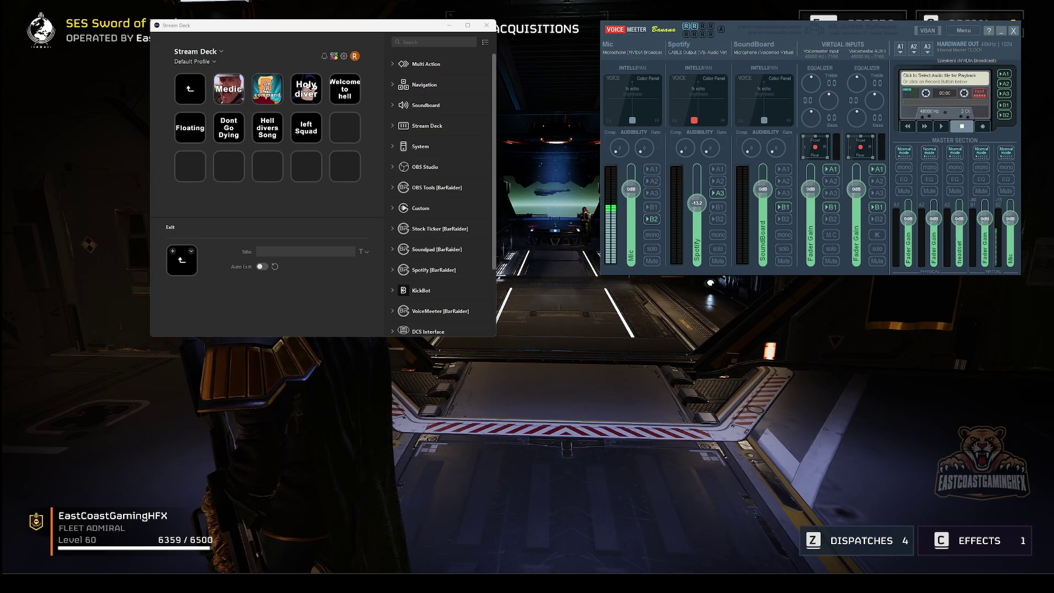
key(alt+Tab)
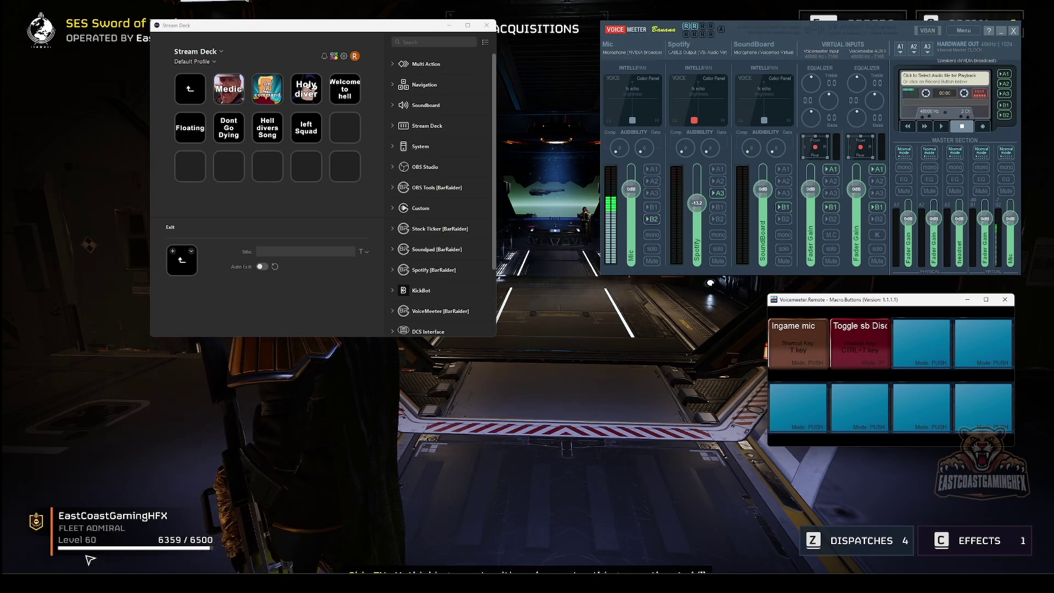
drag(859, 298, 764, 305)
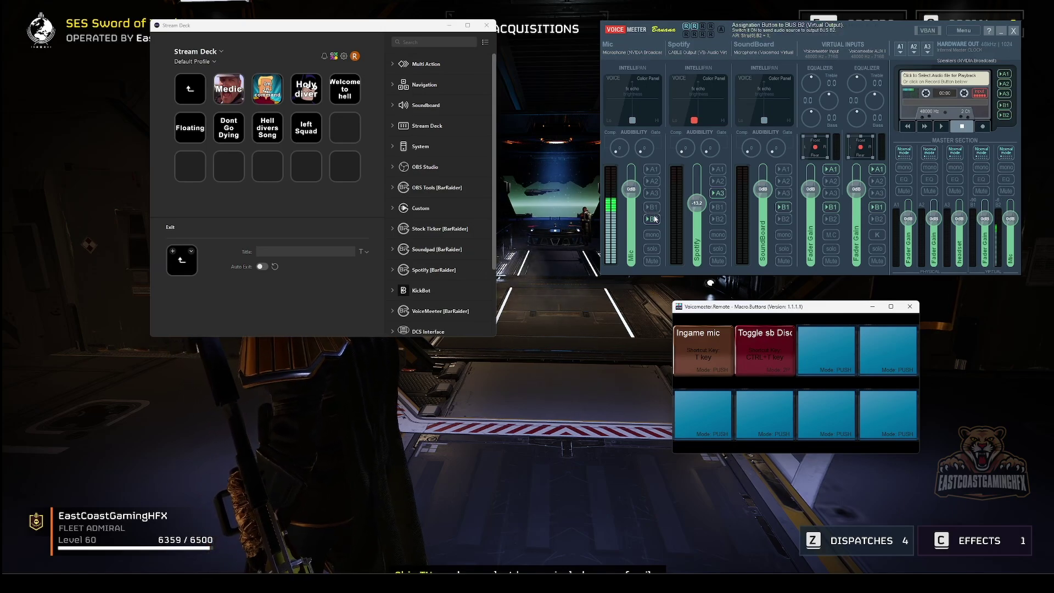
Test the Ingame mic button's T hotkey in the game while watching the Mic strip's B1 routing and the player's voice indicator
key(t)
click(654, 218)
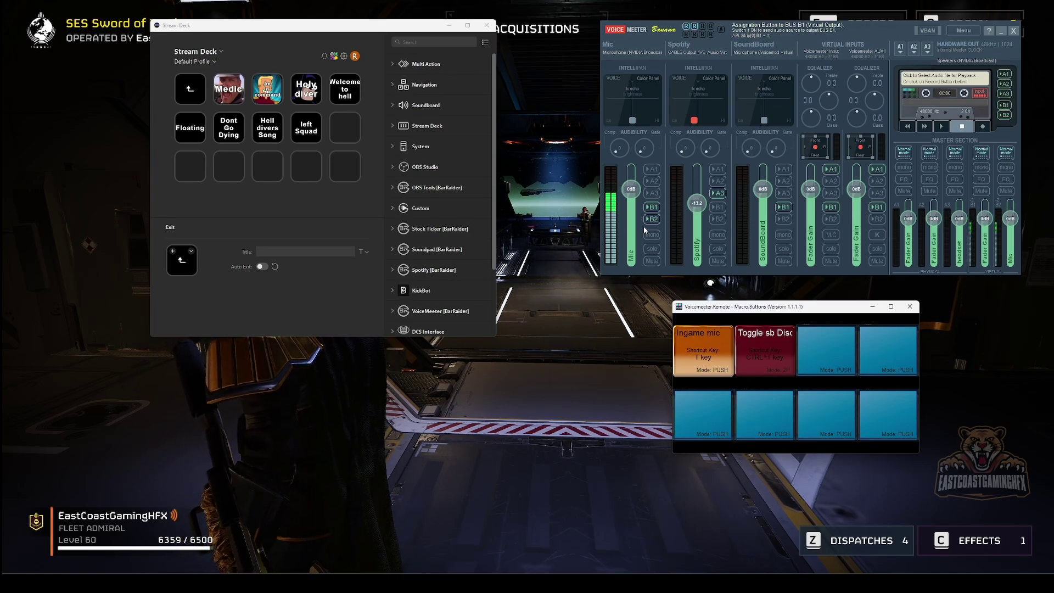
key(t)
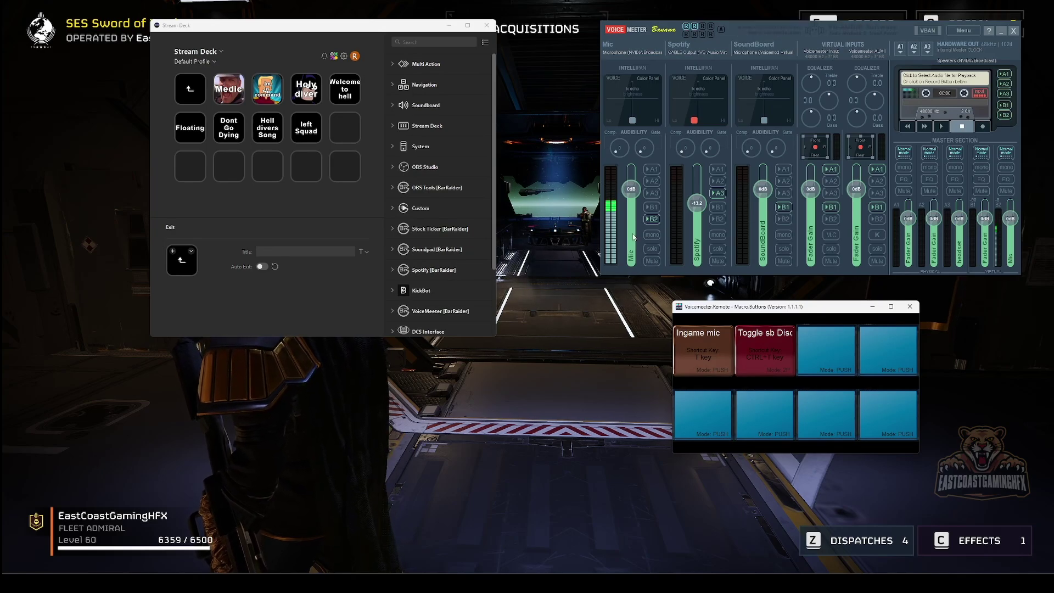
Mute the Mic strip, test the Ingame mic hotkey T with it muted, and unmute the strip
click(652, 263)
key(t)
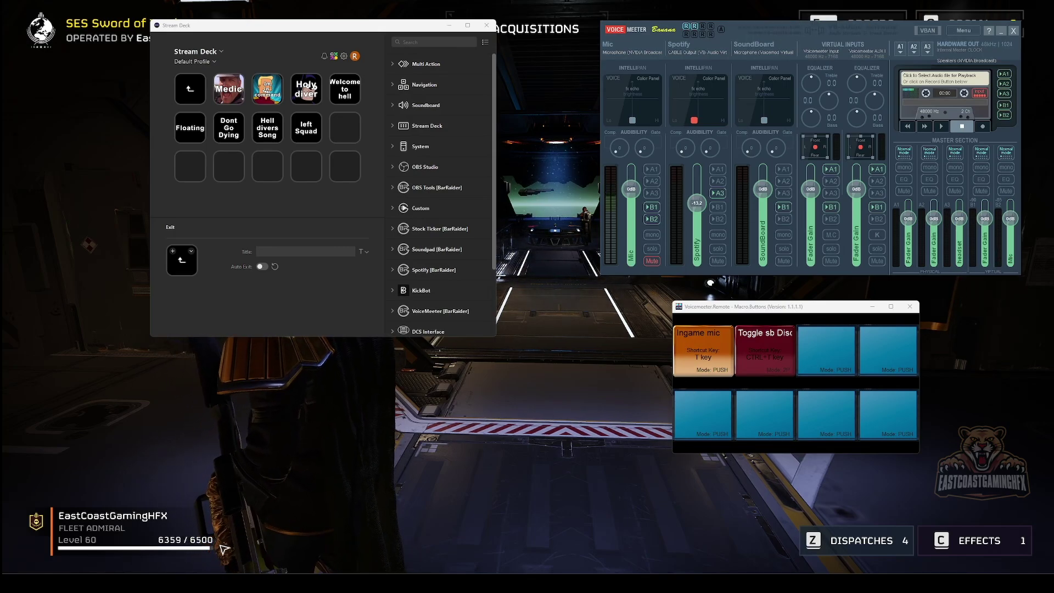
click(653, 262)
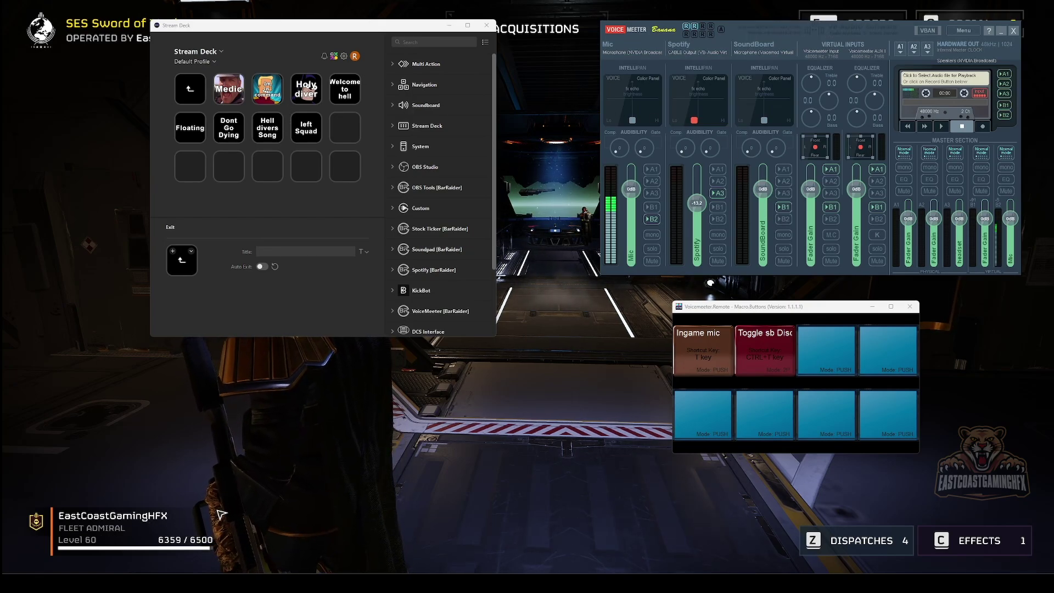
Mute the Mic strip and replace the Stream Deck window with the Voicemod soundboard beside the mixer
click(651, 261)
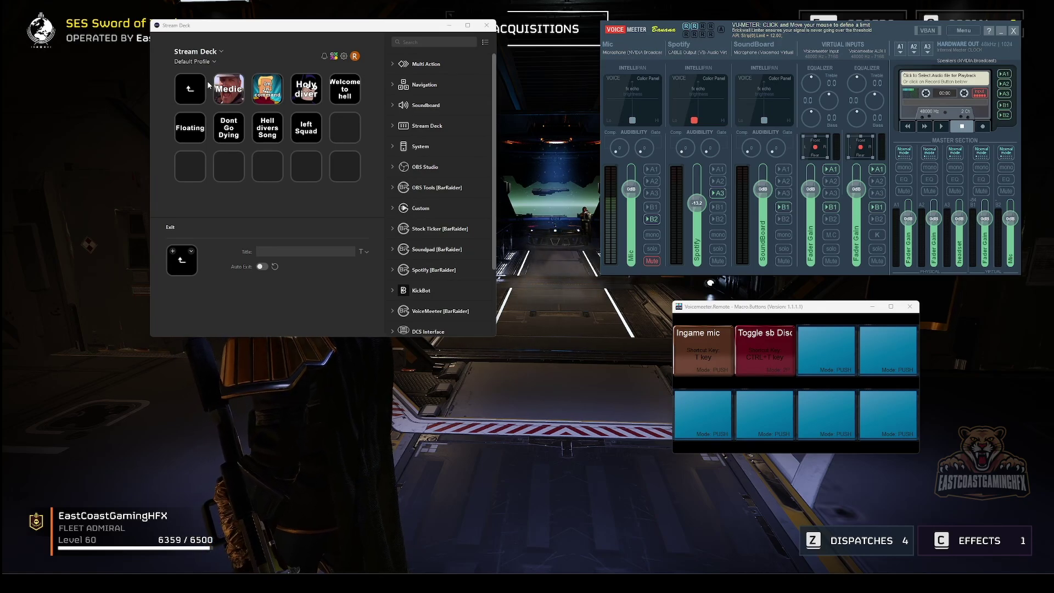
drag(333, 31, 1052, 181)
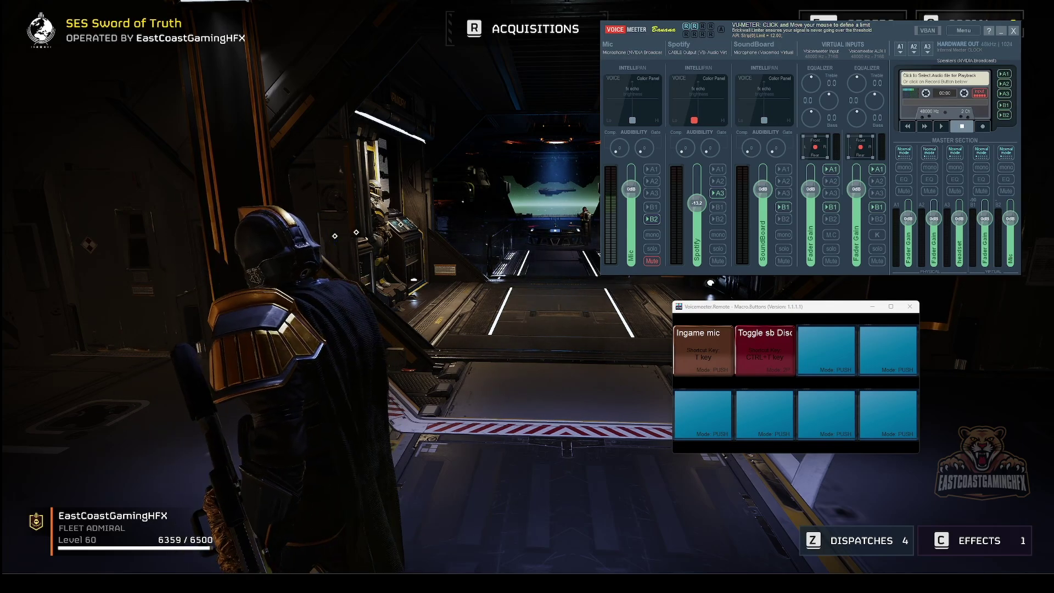
drag(1053, 55, 385, 16)
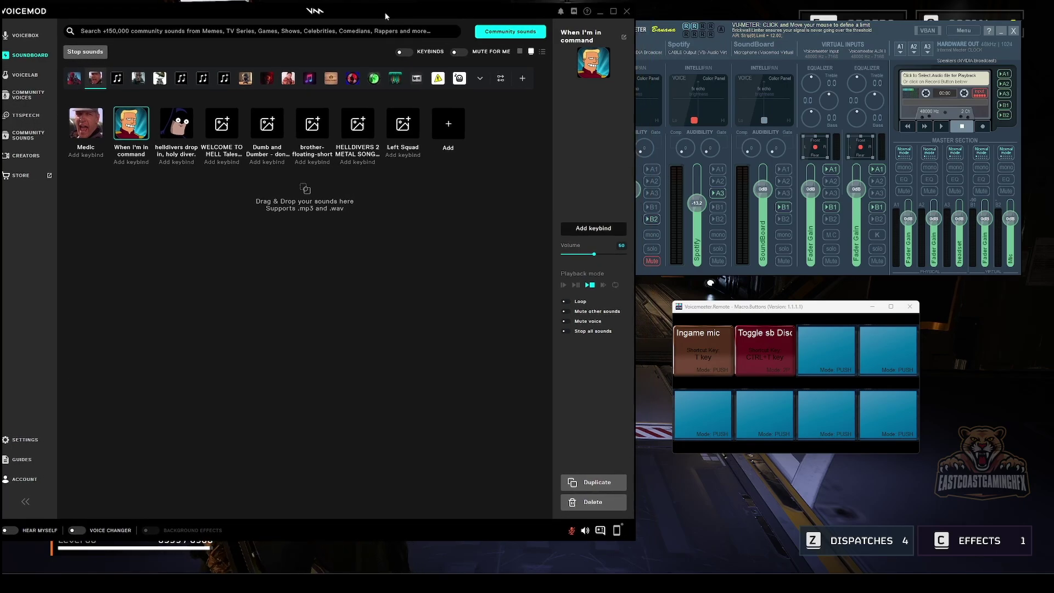
click(909, 30)
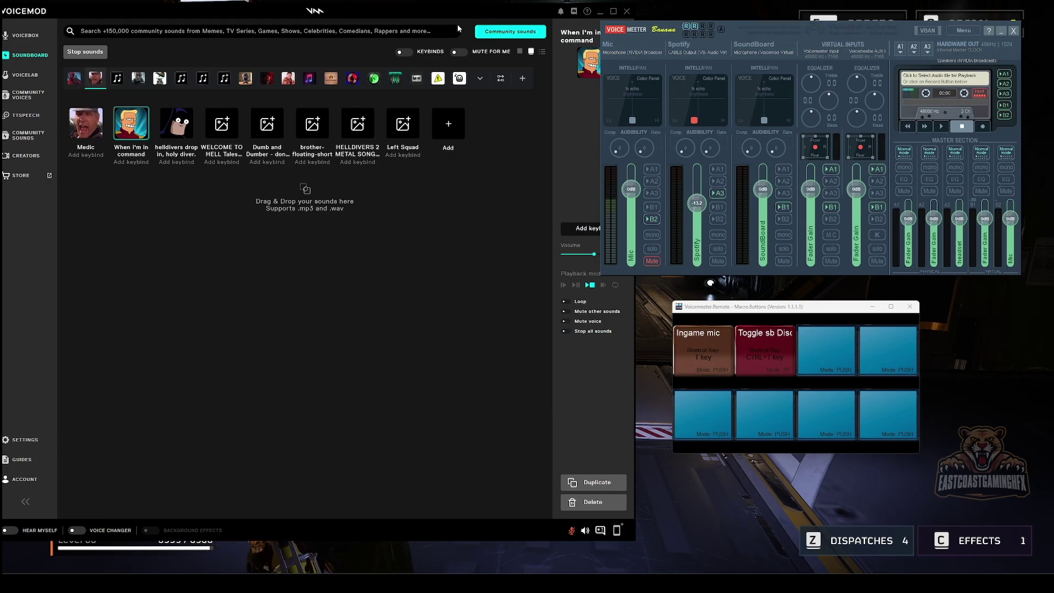
Center the Voicemod window over the game, turn on its microphone, and return focus to the game
drag(467, 16, 540, 31)
drag(778, 11, 723, 10)
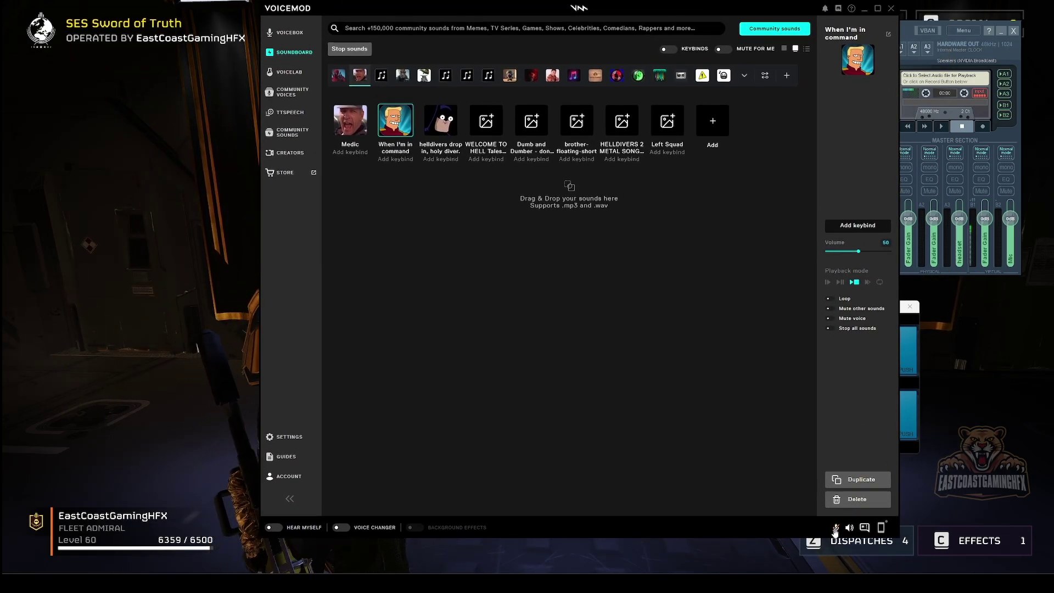
click(156, 495)
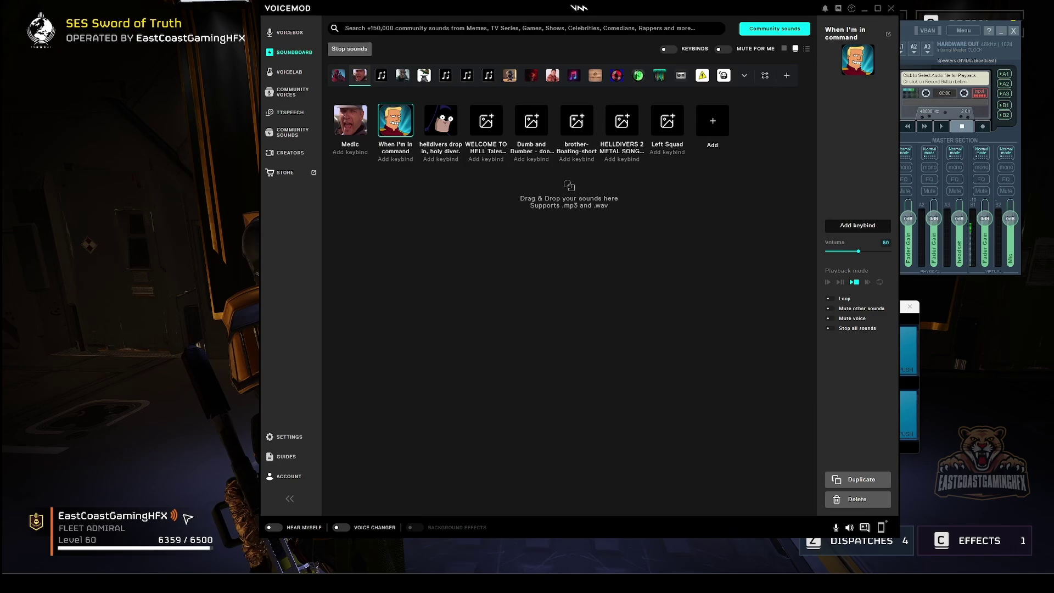
Dock the Voicemod soundboard to the left half of the screen, check the game's voice indicator, and bring up the Voicemeeter mixer beside it
drag(748, 12, 541, 29)
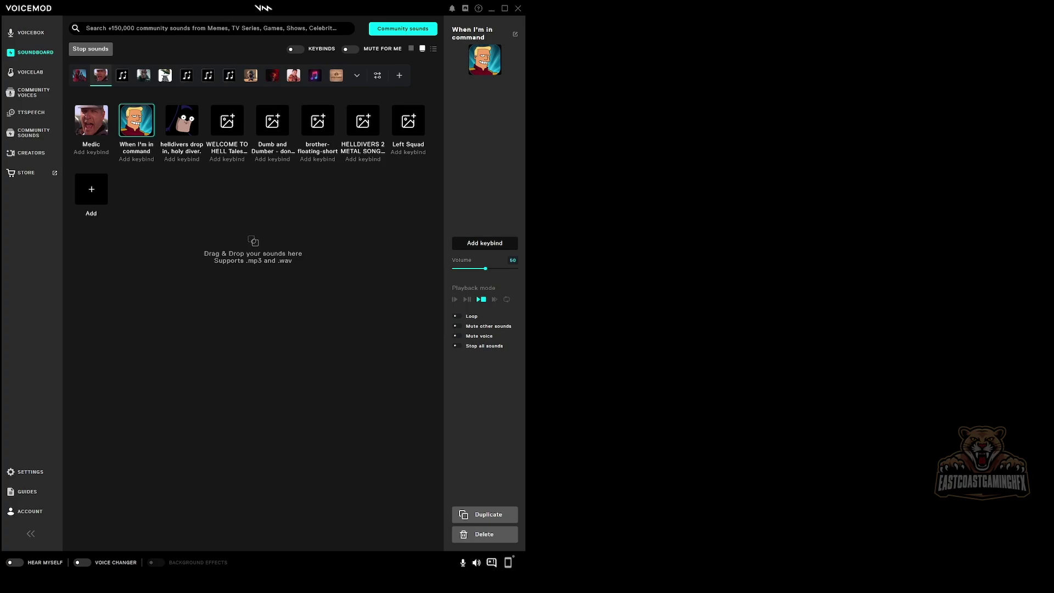
key(alt+Tab)
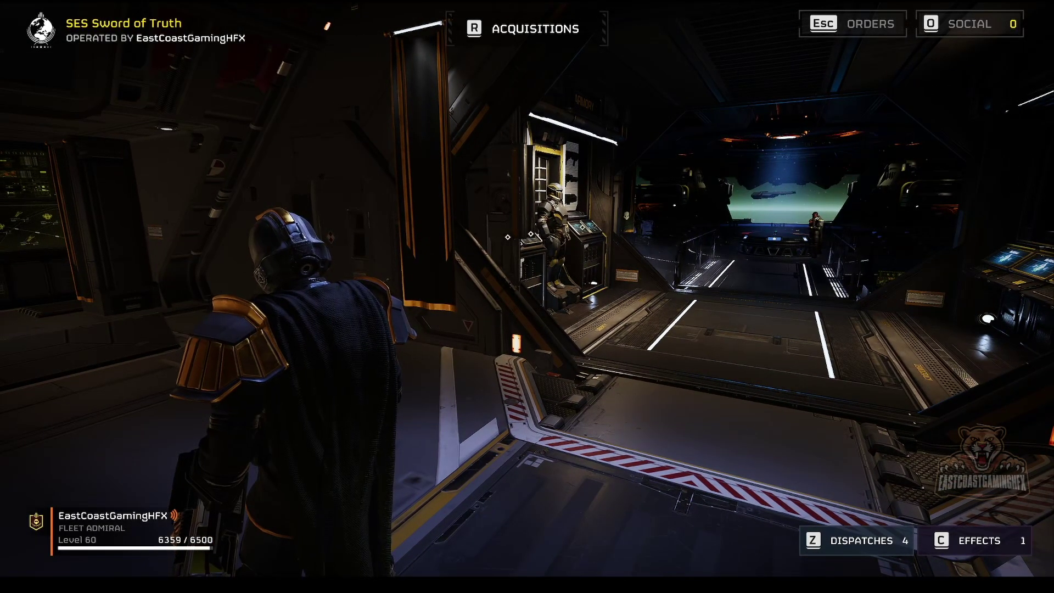
key(alt+Tab)
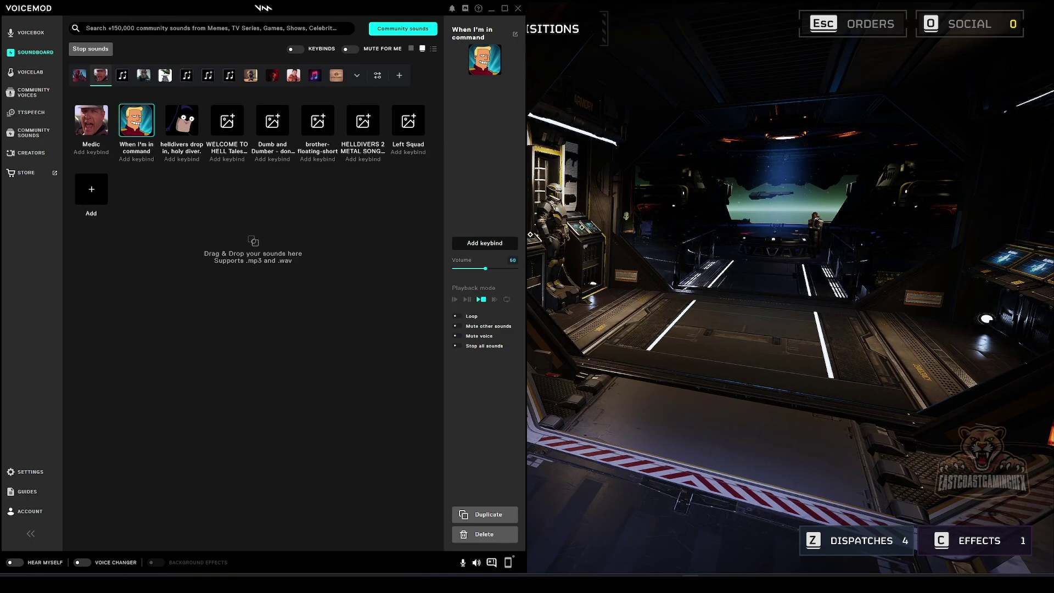
key(alt+Tab)
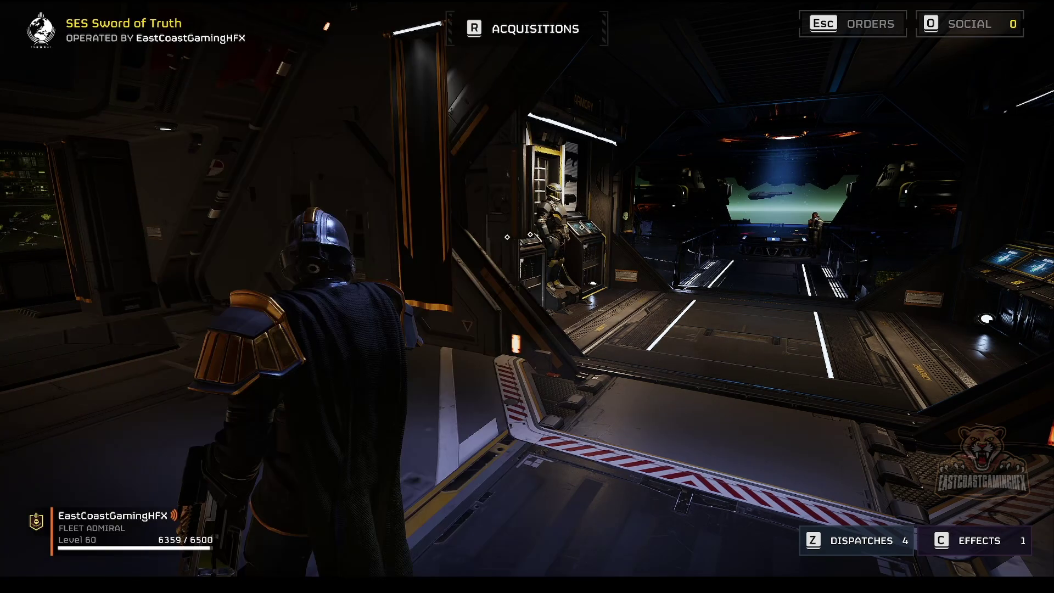
key(alt+Tab)
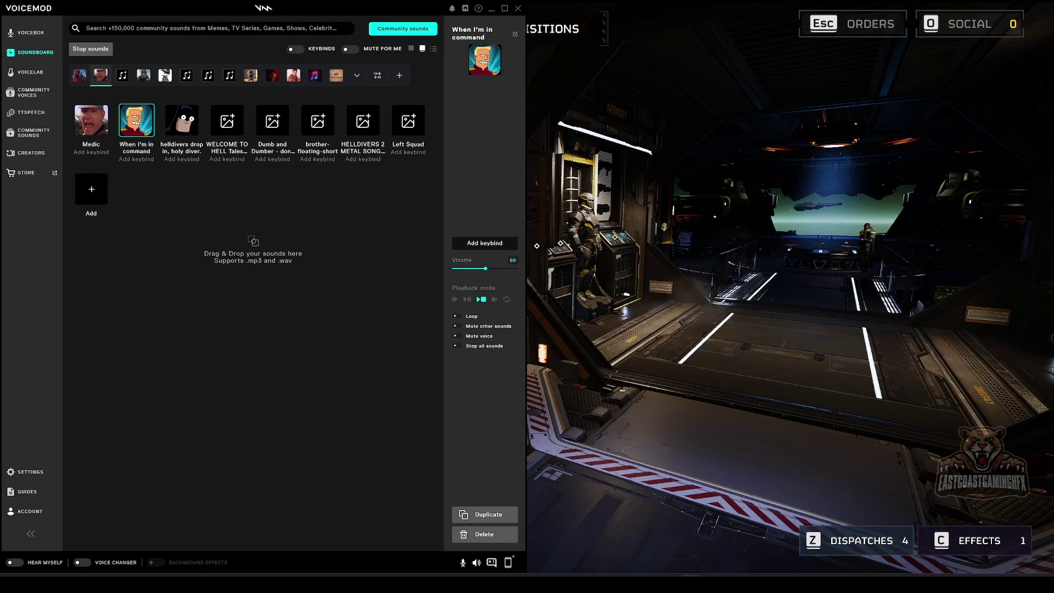
key(alt+Tab)
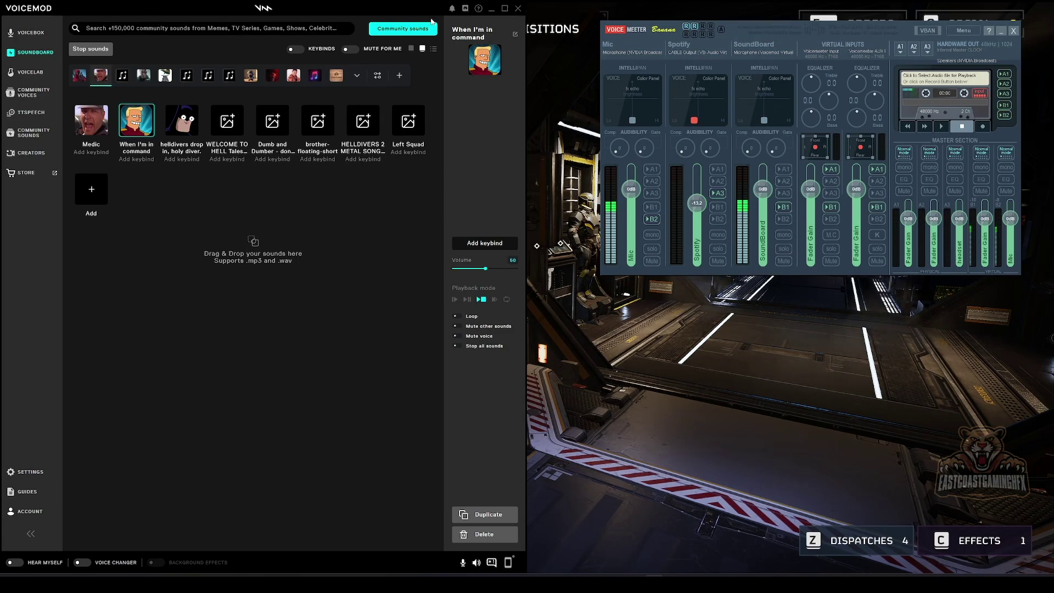
Undock the Voicemod window, turn off its microphone, and minimize it to uncover the game and mixer
drag(431, 21, 559, 56)
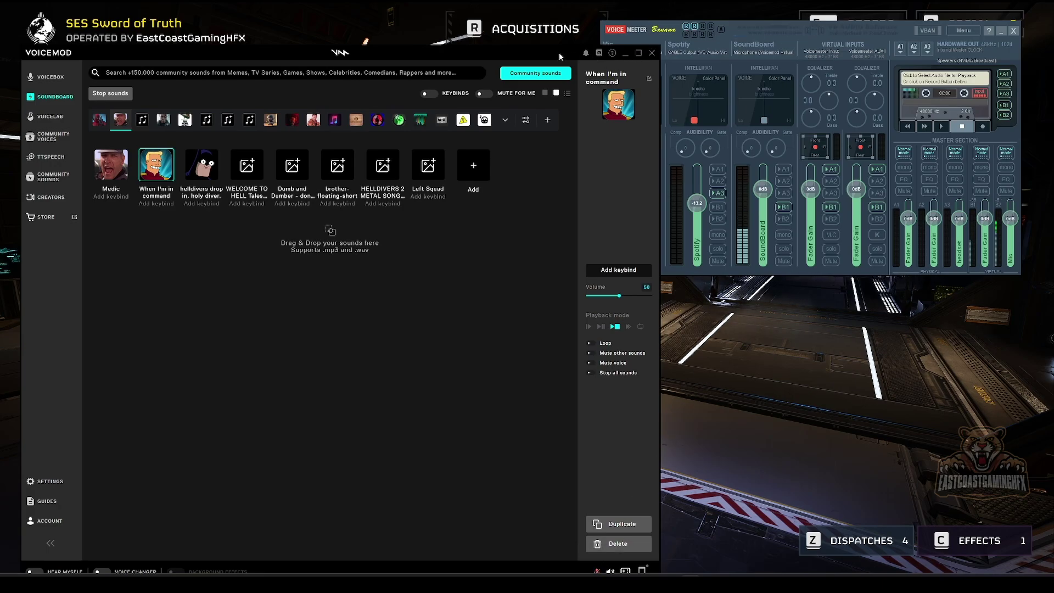
drag(555, 54, 572, 30)
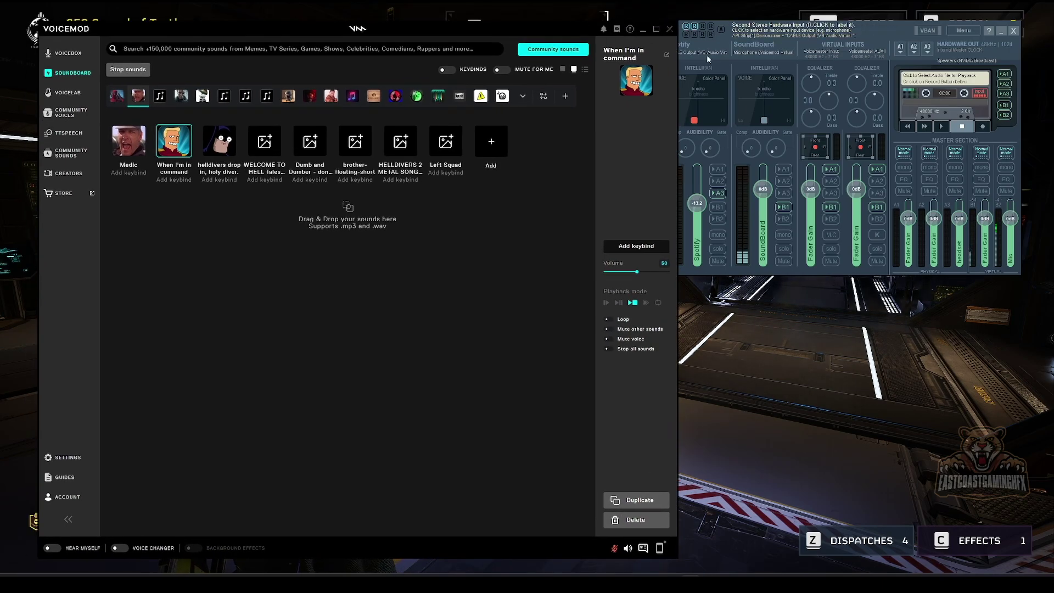
click(643, 31)
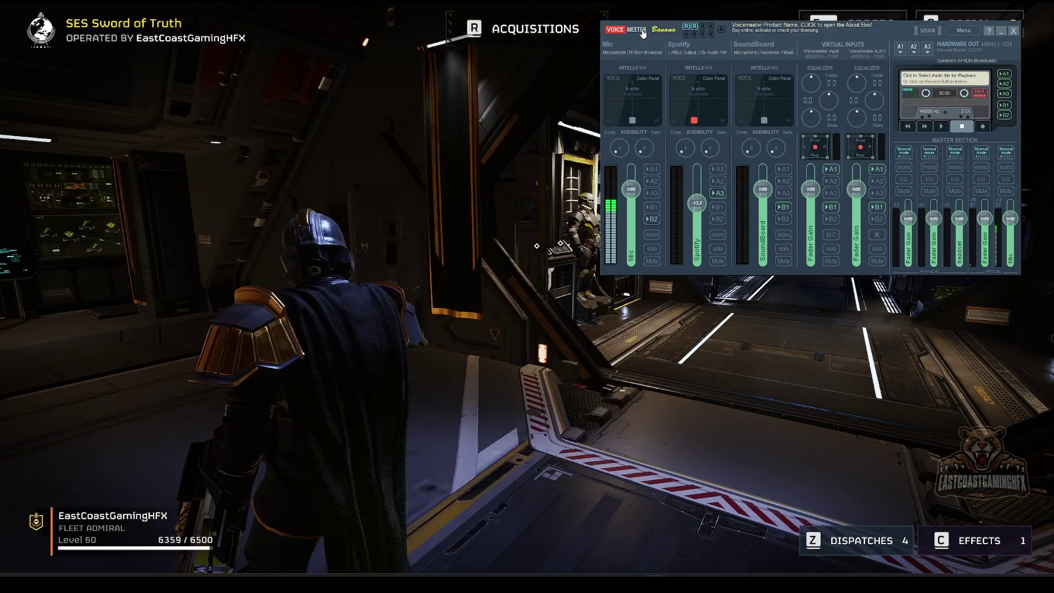
Mute the Mic strip, route the SoundBoard strip to B2 as well, and return focus to the game
click(651, 261)
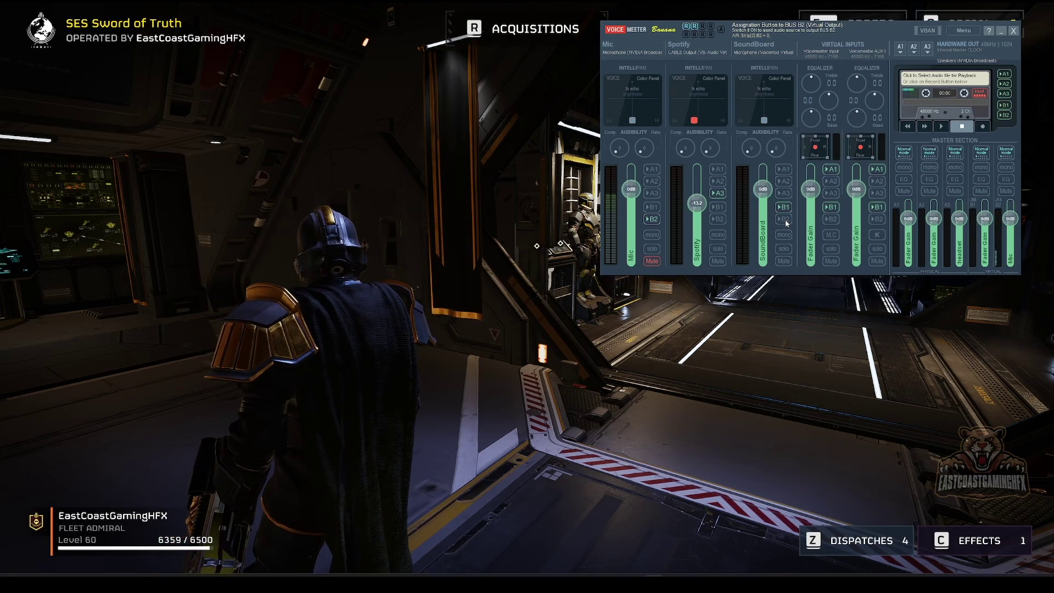
click(784, 220)
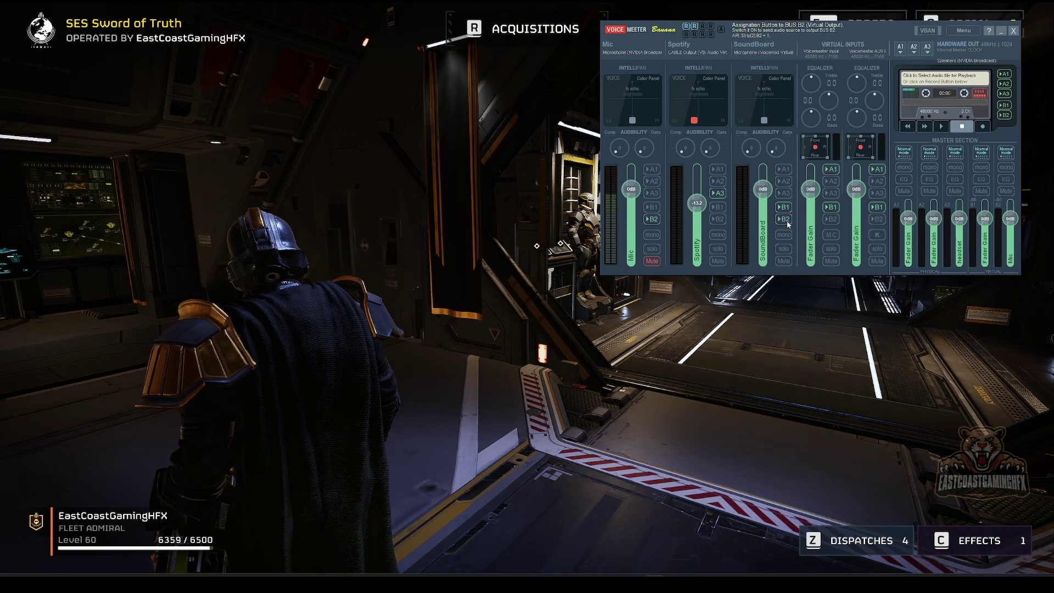
click(645, 291)
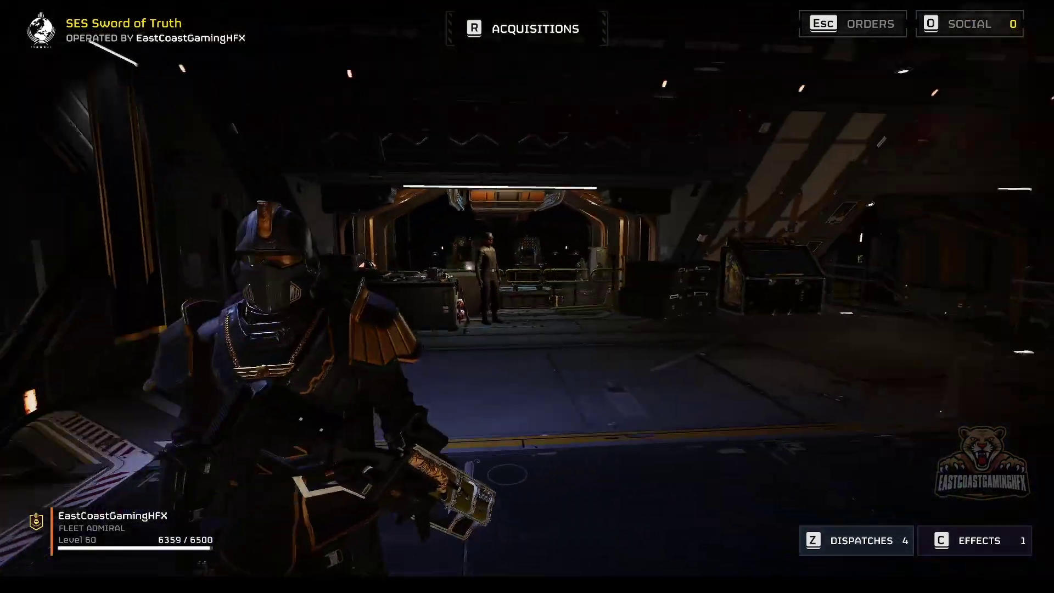
key(w)
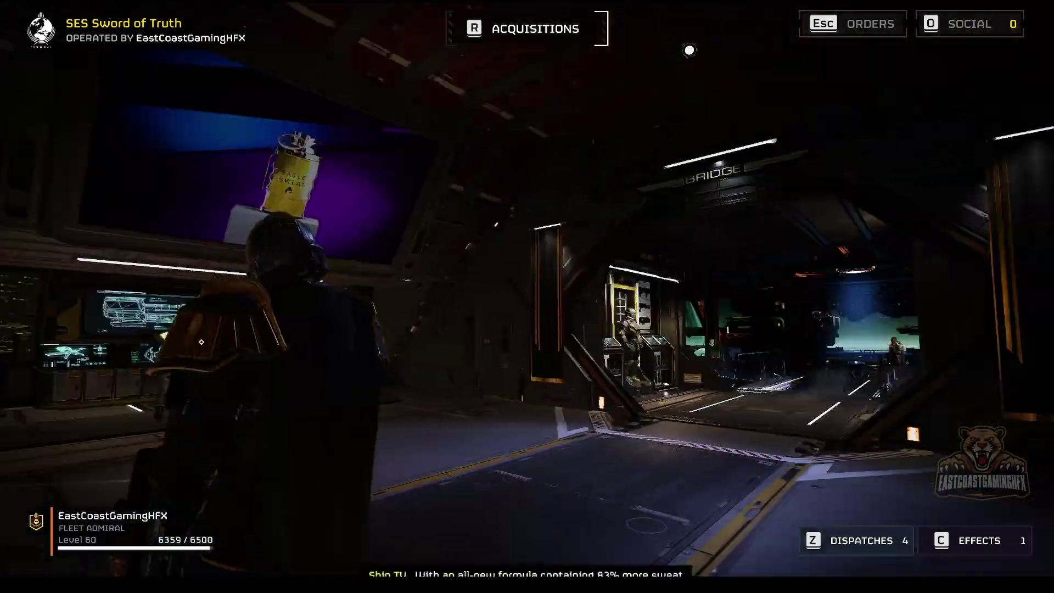
key(w)
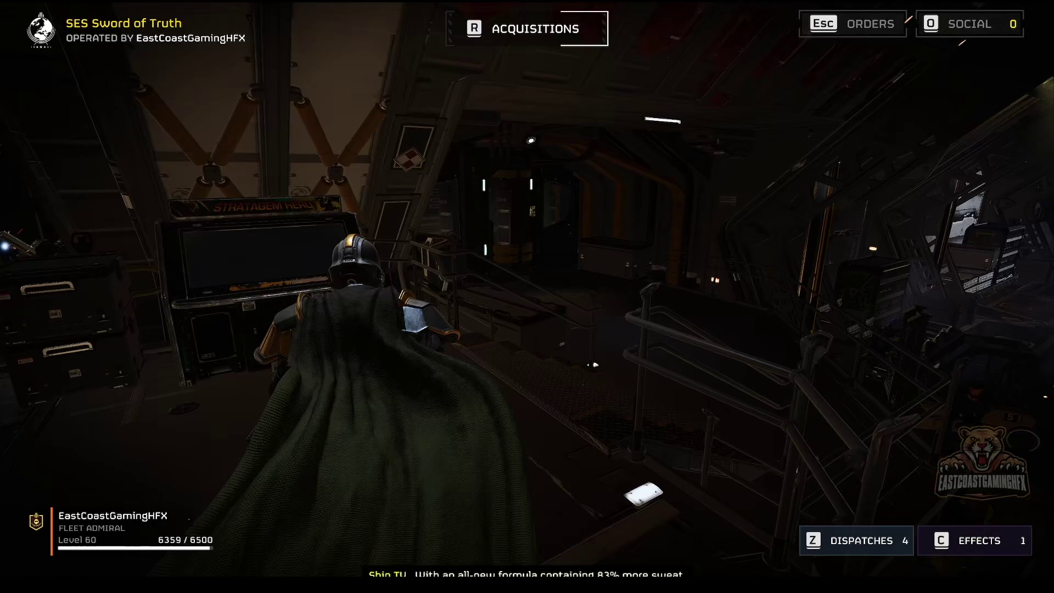
key(w)
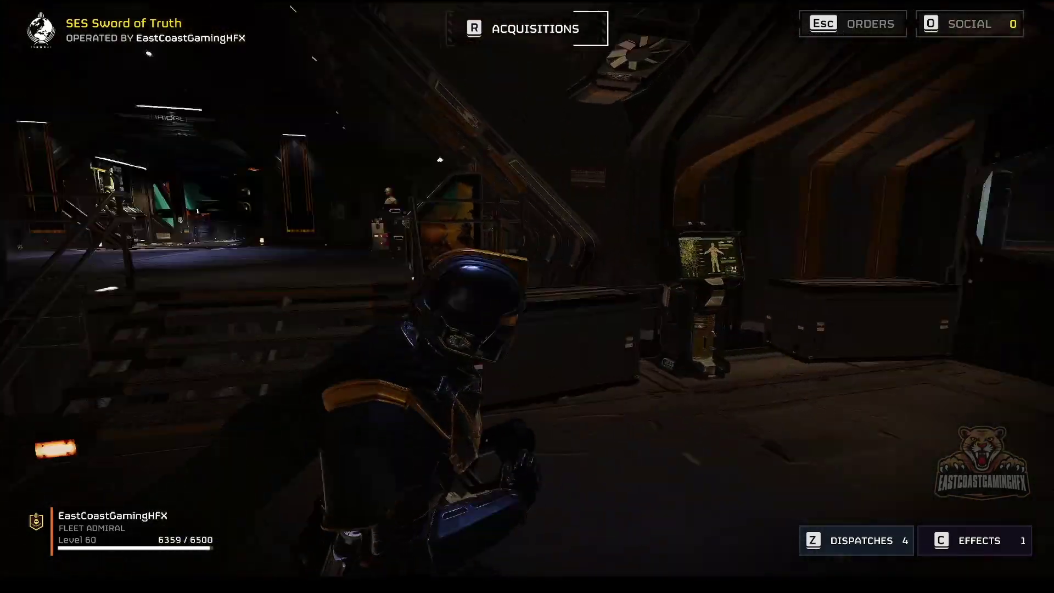
key(a)
key(d)
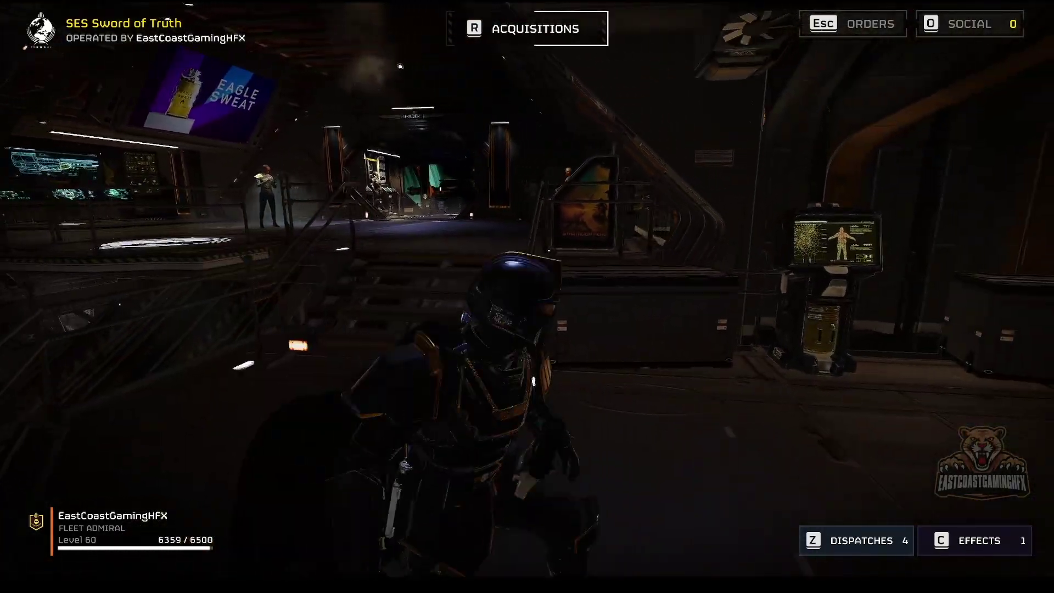
key(w)
key(s)
key(a)
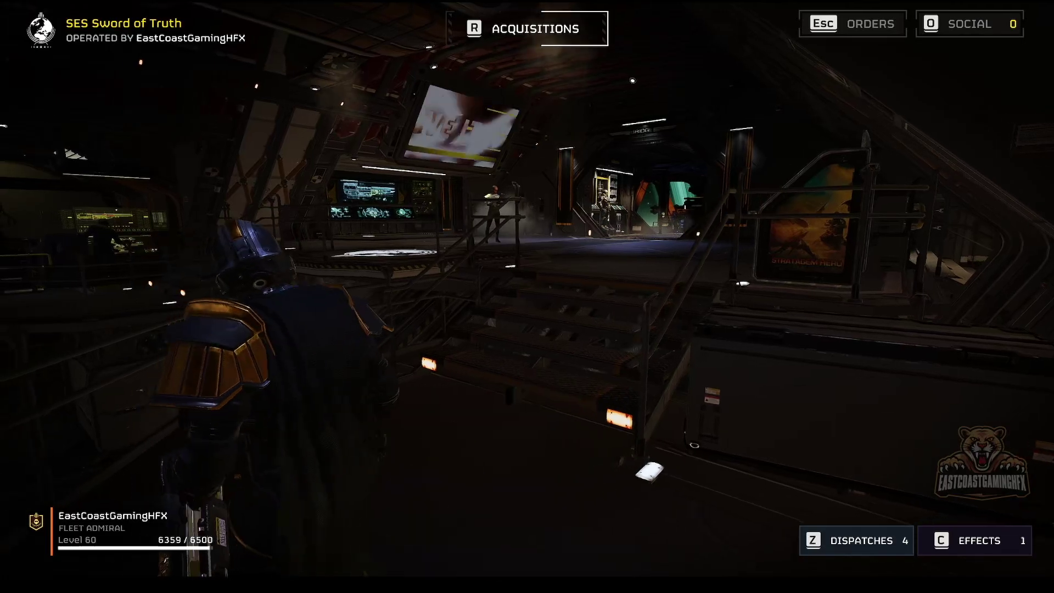
key(s)
key(w)
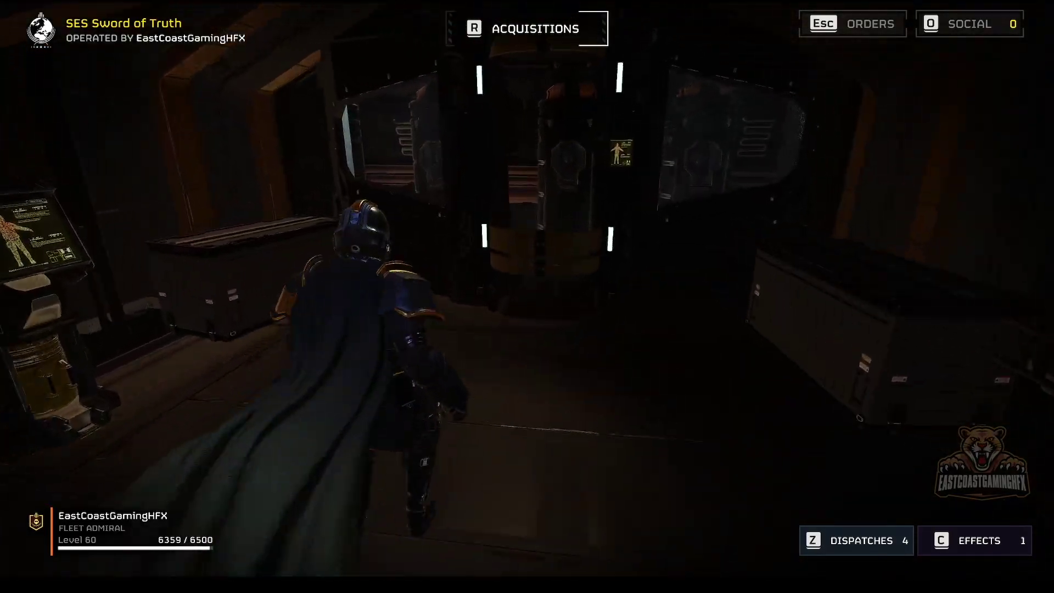
key(s)
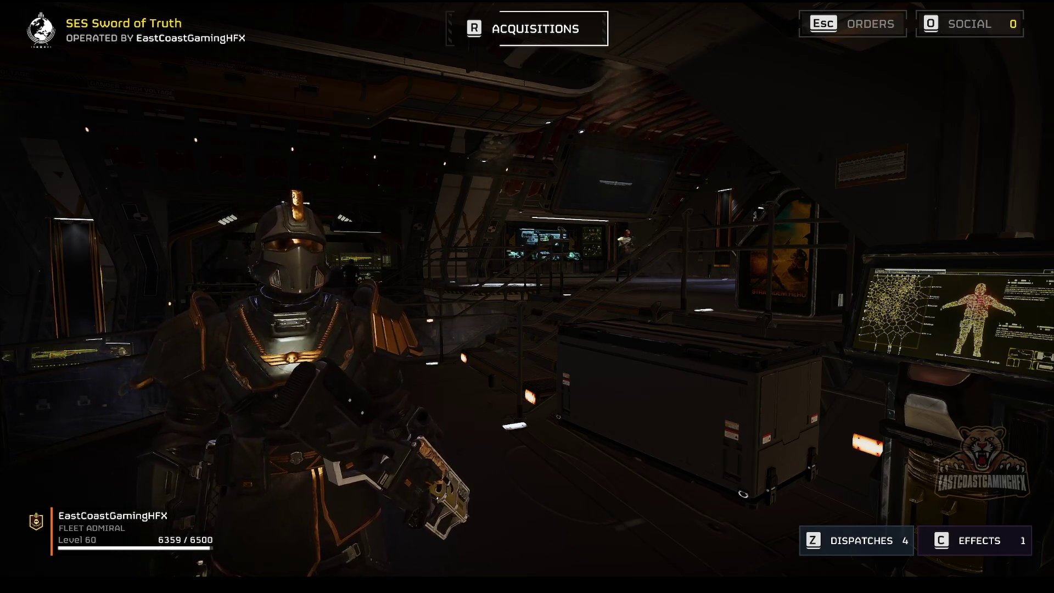
key(s)
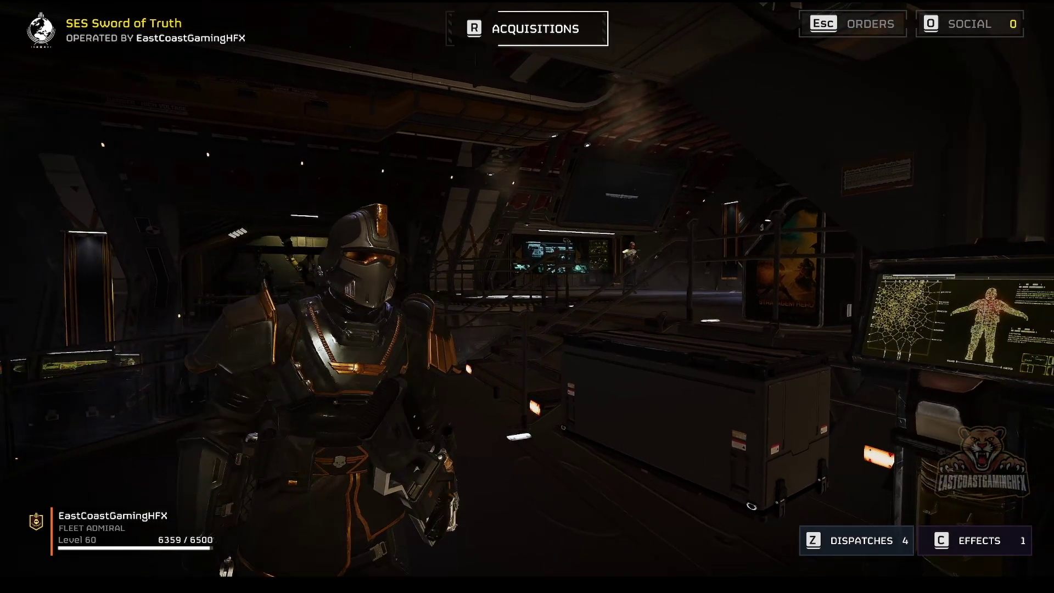
key(d)
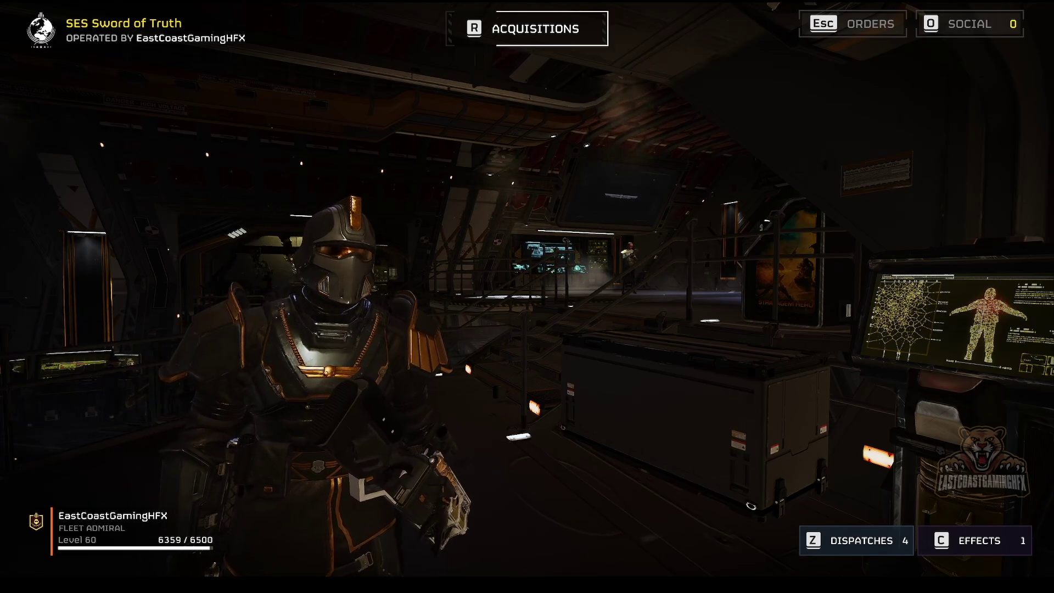
key(a)
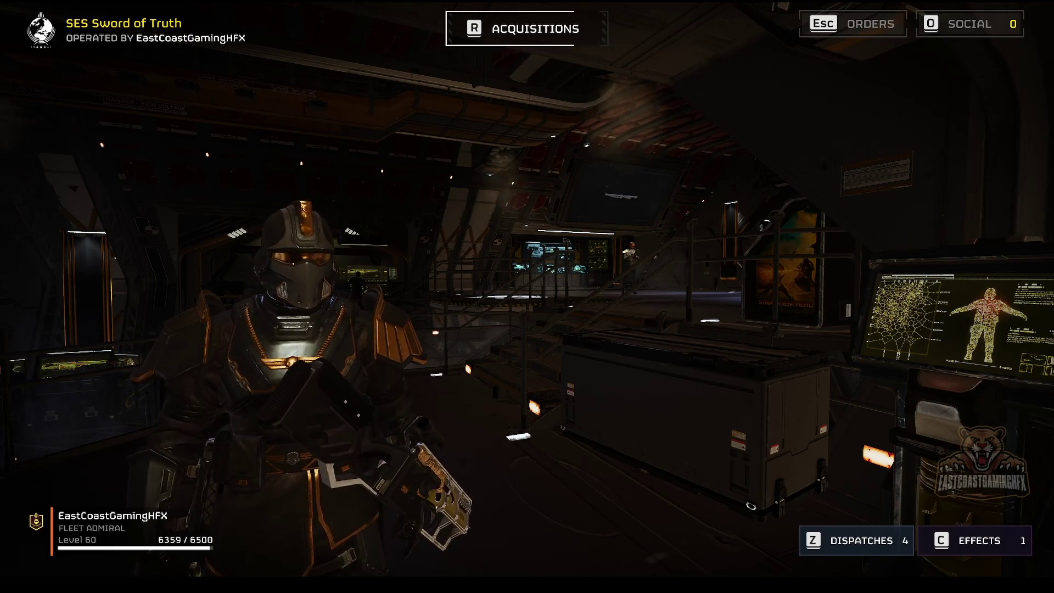
key(w)
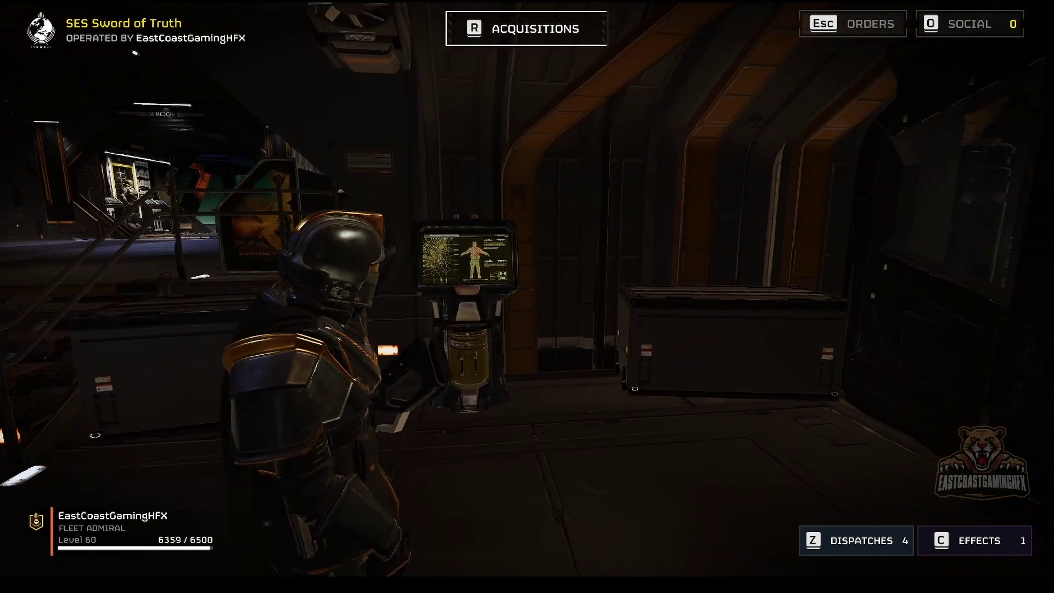
key(w)
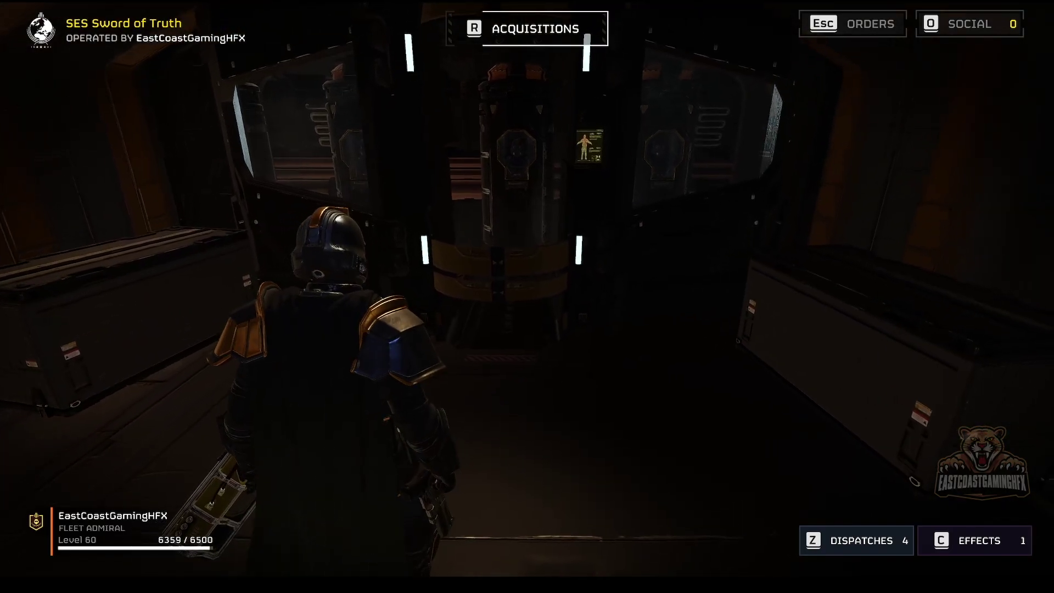
key(w)
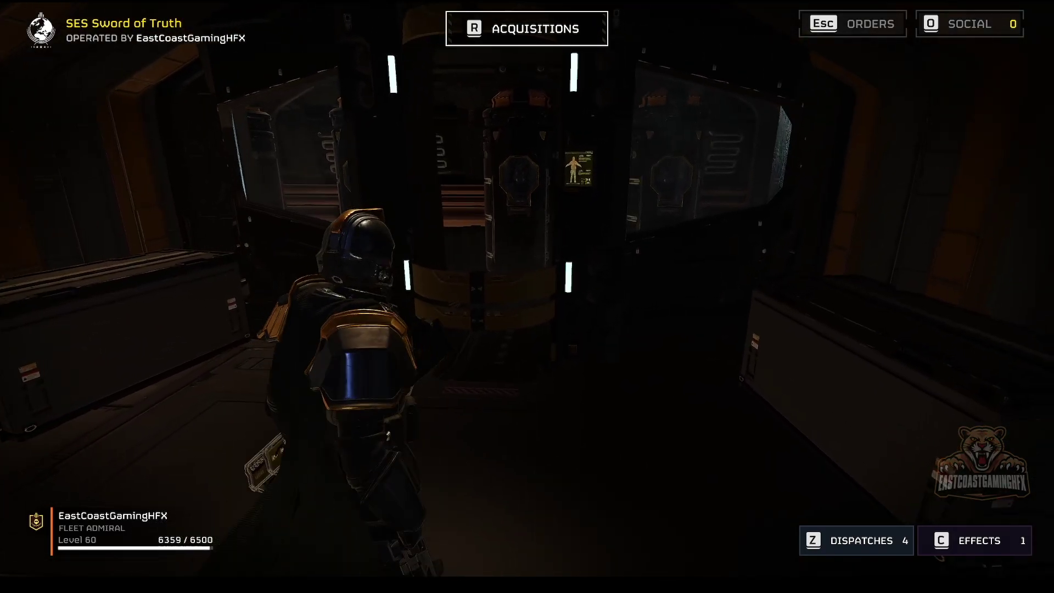
key(s)
key(w)
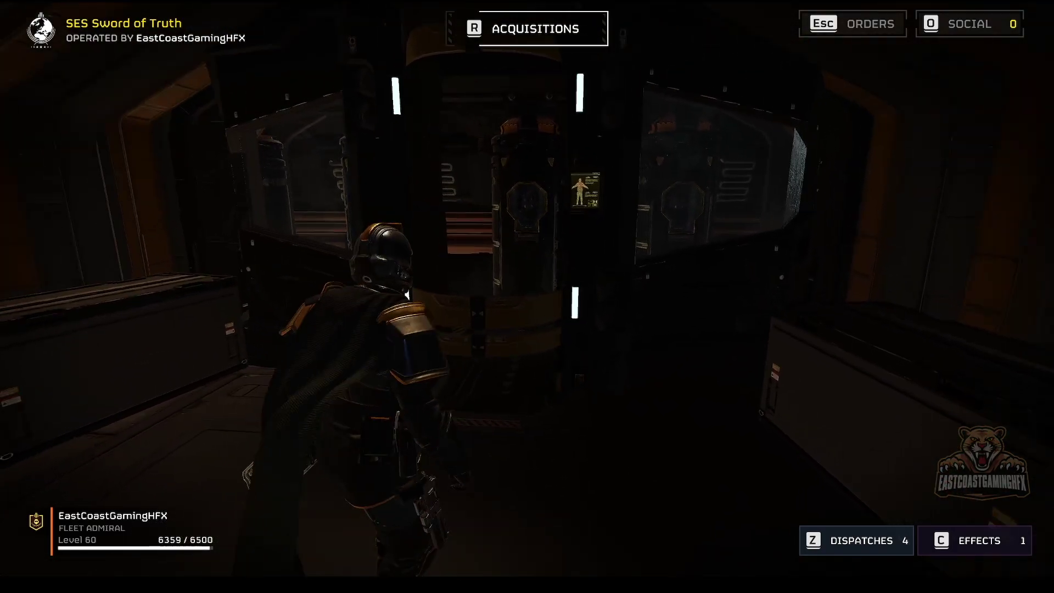
key(s)
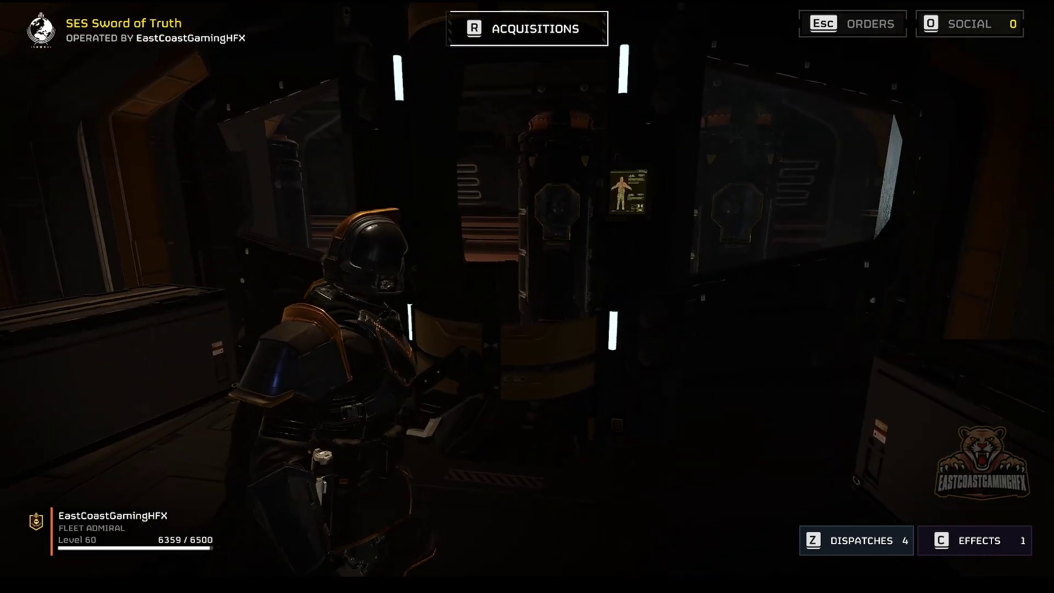
key(w)
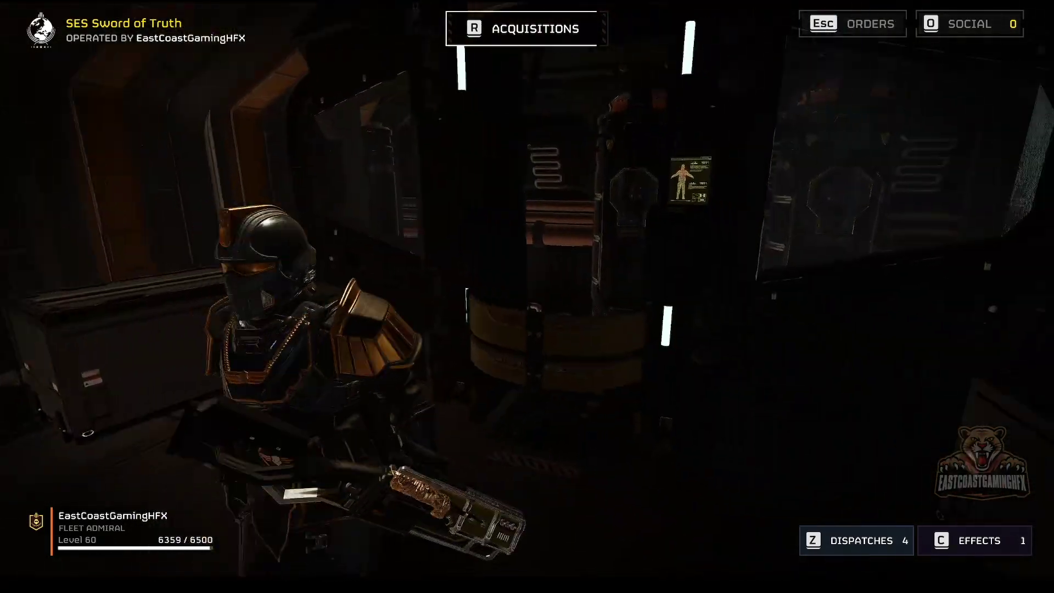
key(w)
key(s)
key(w)
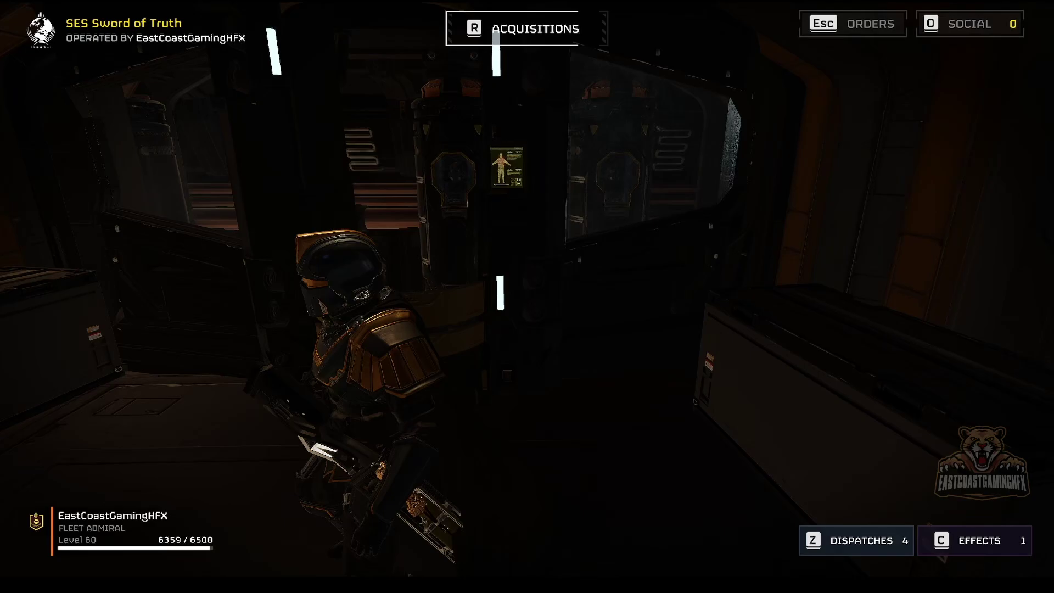
key(w)
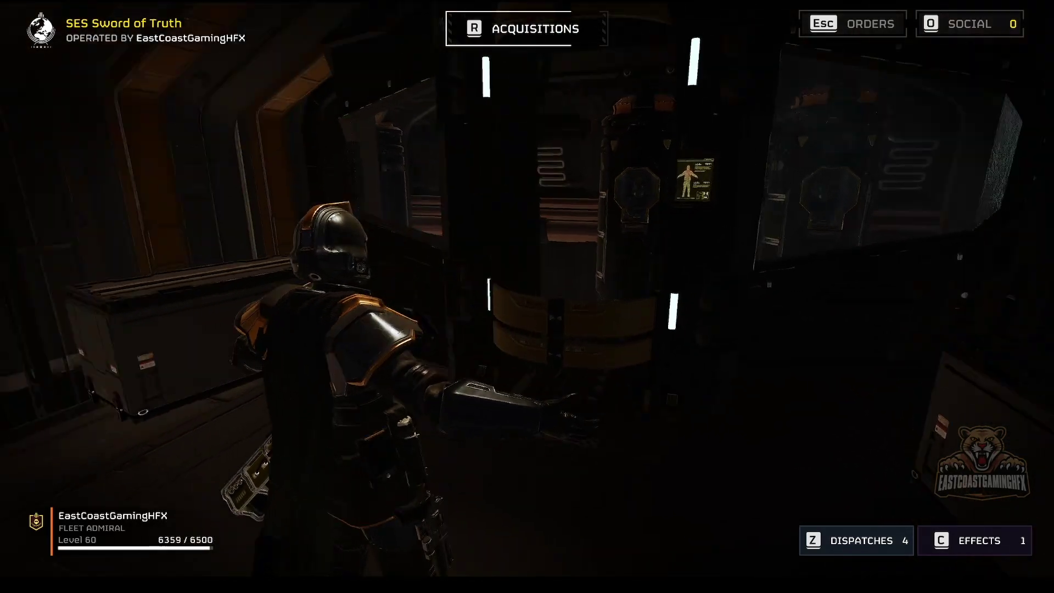
key(s)
key(r)
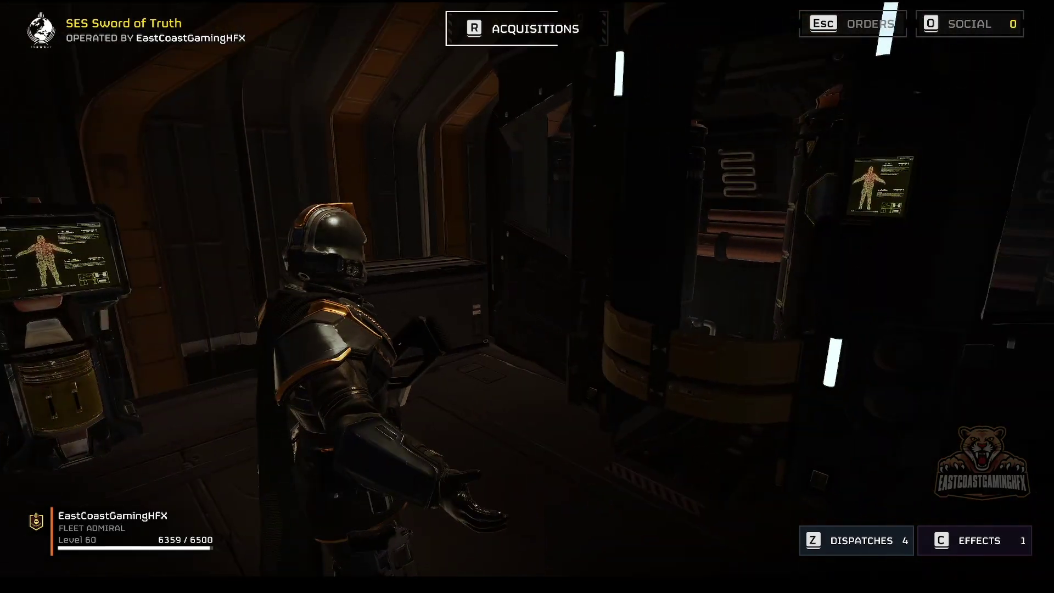
key(w)
key(r)
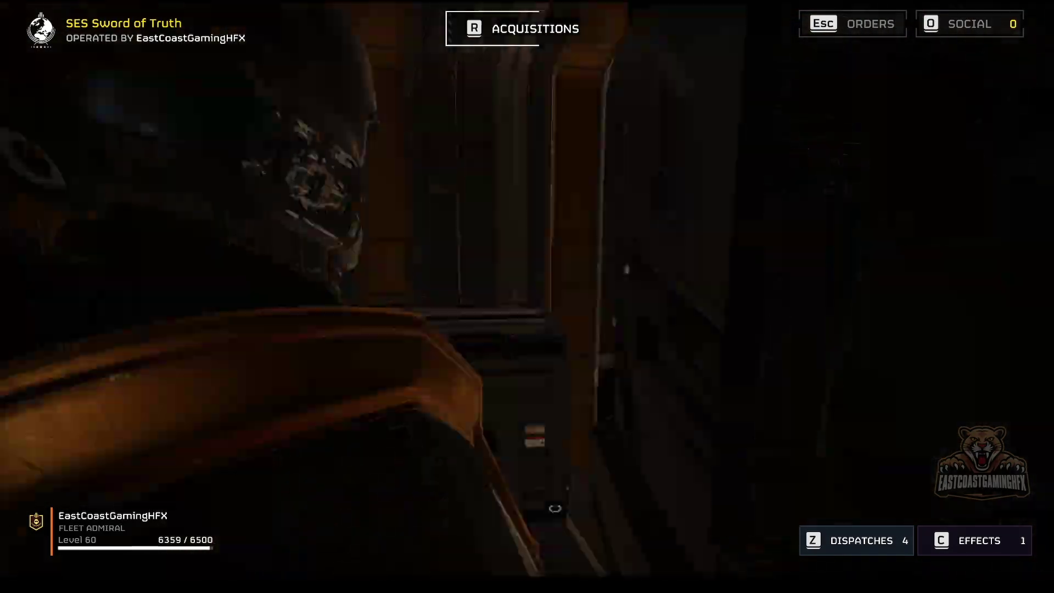
key(w)
key(w)
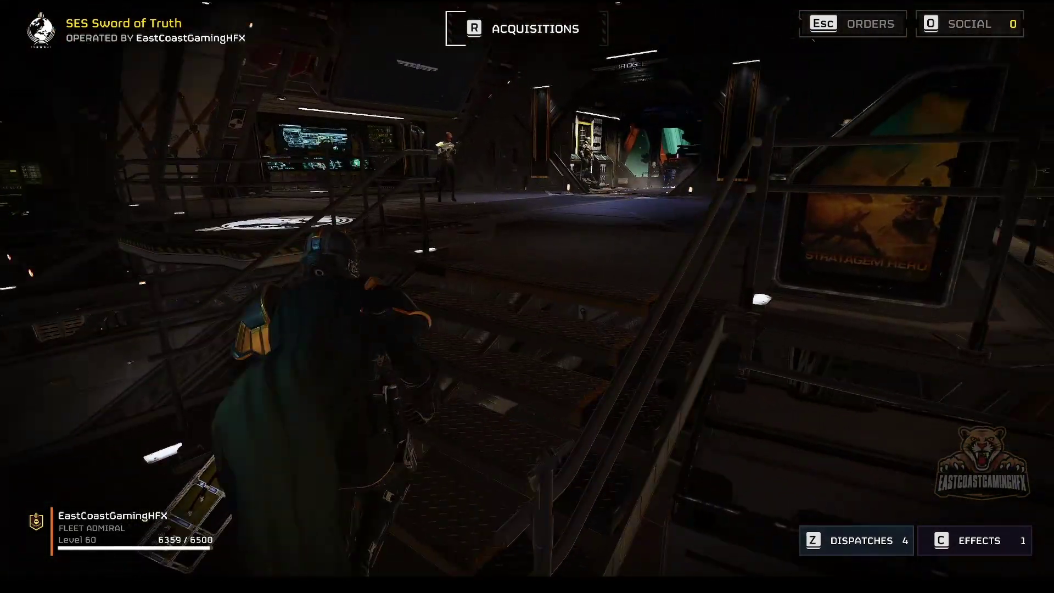